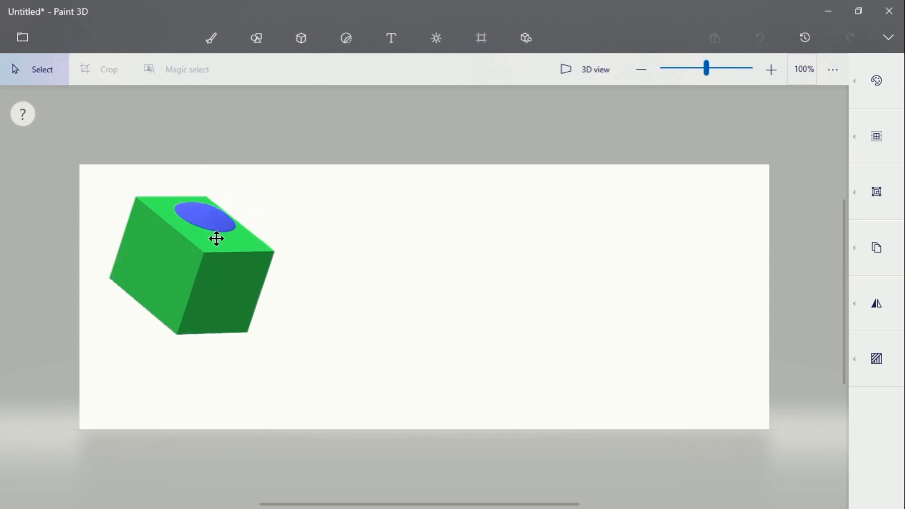
# Move the blue sphere out of the green cube to the empty canvas beside it and recolour it yellow
pyautogui.moveTo(216, 239); pyautogui.dragTo(356, 285)
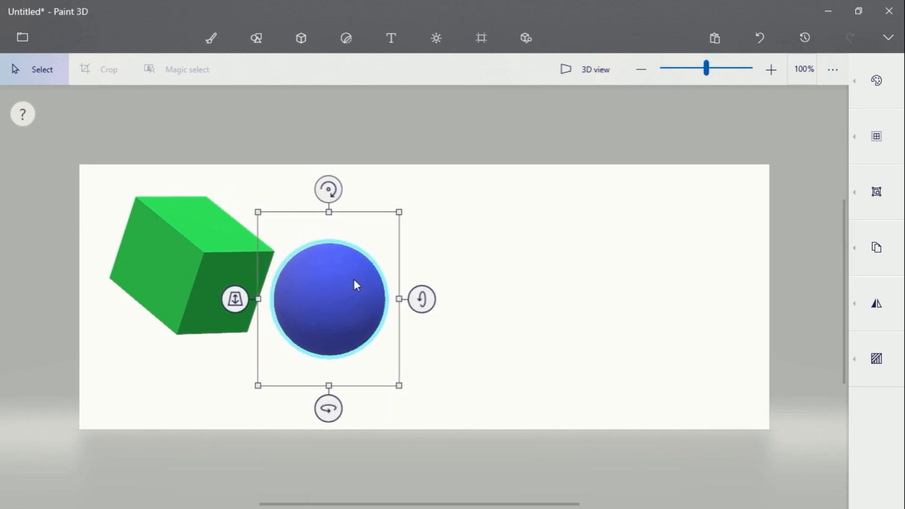
pyautogui.click(877, 83)
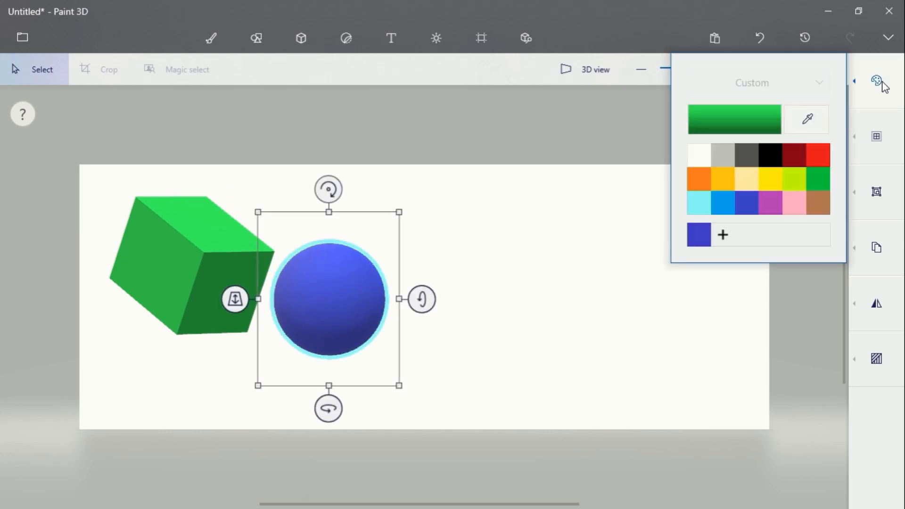
pyautogui.click(765, 183)
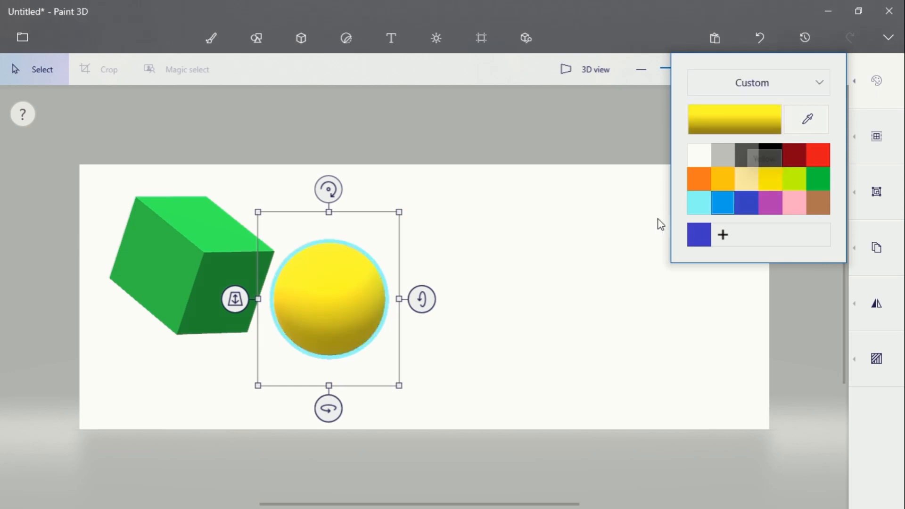
# Place the yellow sphere back into the green cube so that it bulges out of the cube's upper face
pyautogui.moveTo(323, 313); pyautogui.dragTo(196, 248)
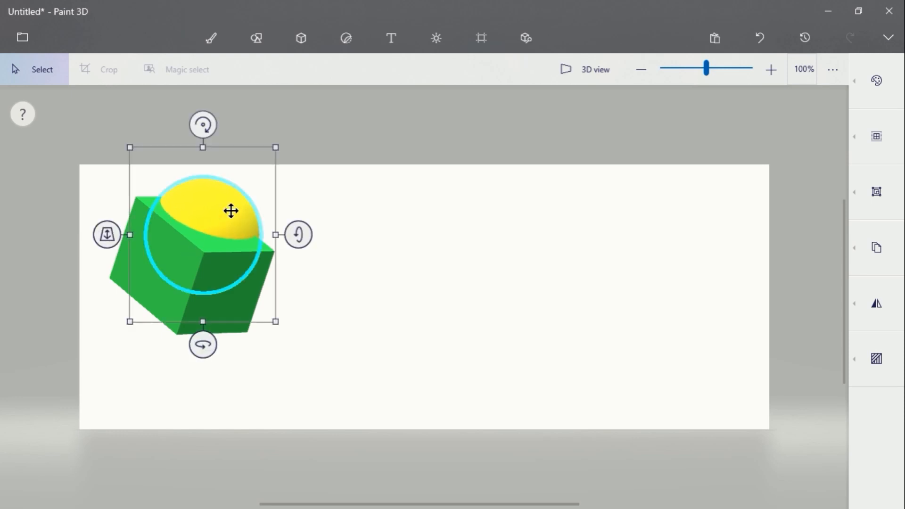
pyautogui.moveTo(230, 210)
pyautogui.mouseDown()
pyautogui.moveTo(222, 224)
pyautogui.moveTo(235, 188)
pyautogui.moveTo(225, 207)
pyautogui.mouseUp()
pyautogui.click(422, 263)
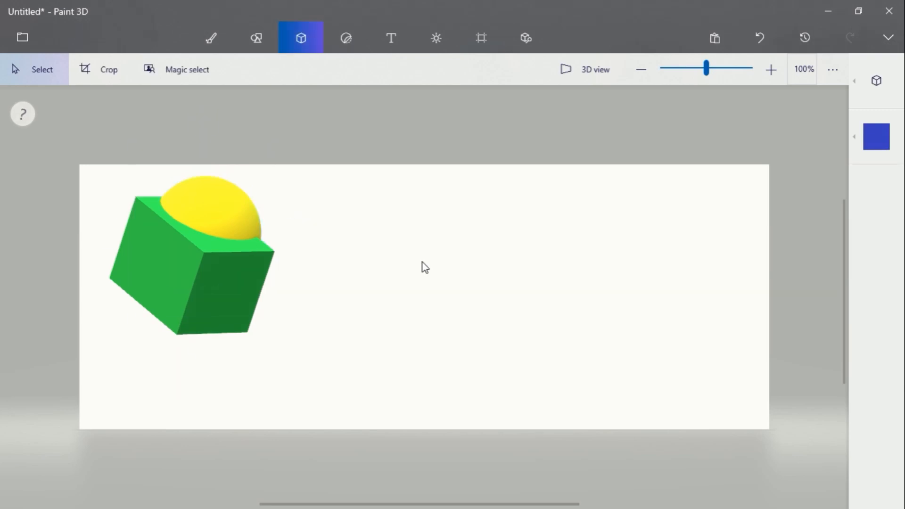
# Draw a 3D hemisphere beside the cube, rotate it until its flat circular face points forward, and shift it closer to the cube
pyautogui.click(861, 86)
pyautogui.click(758, 189)
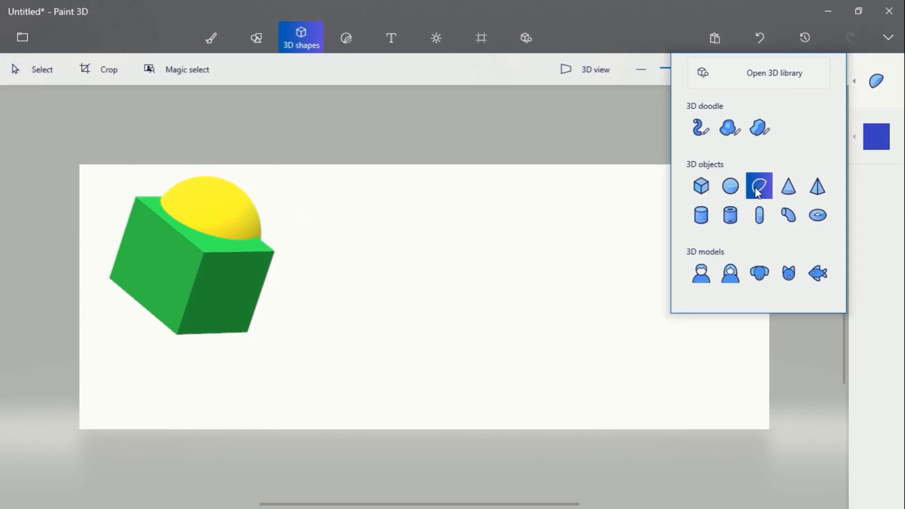
pyautogui.moveTo(345, 251); pyautogui.dragTo(459, 343)
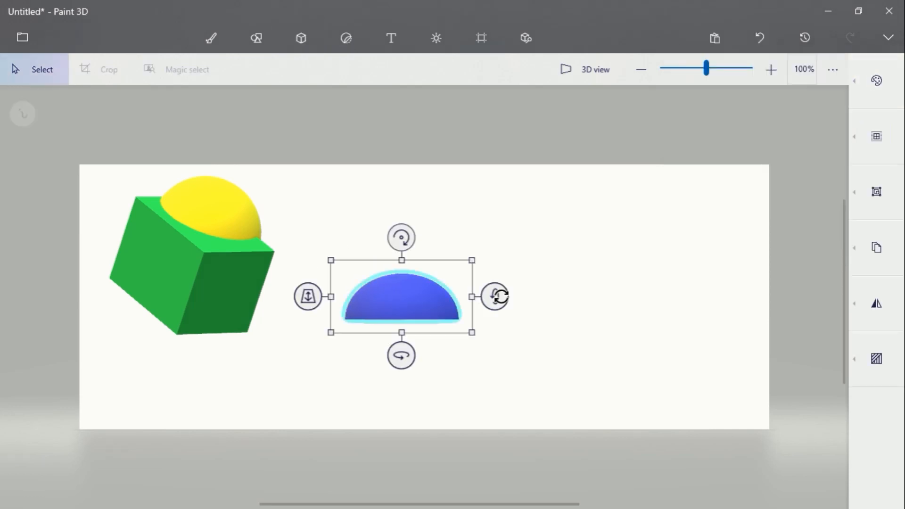
pyautogui.moveTo(494, 296); pyautogui.dragTo(493, 274)
pyautogui.moveTo(410, 303); pyautogui.dragTo(366, 290)
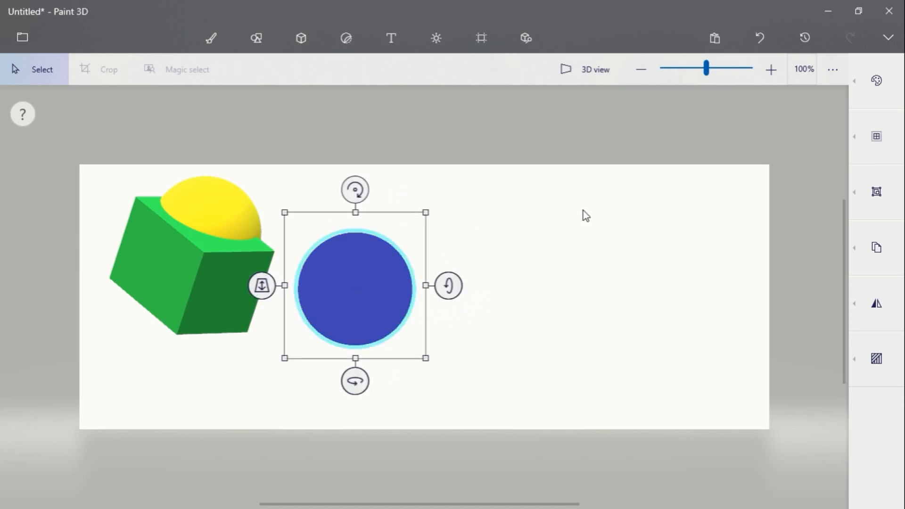
# Recolour the hemisphere orange and deselect it
pyautogui.click(875, 83)
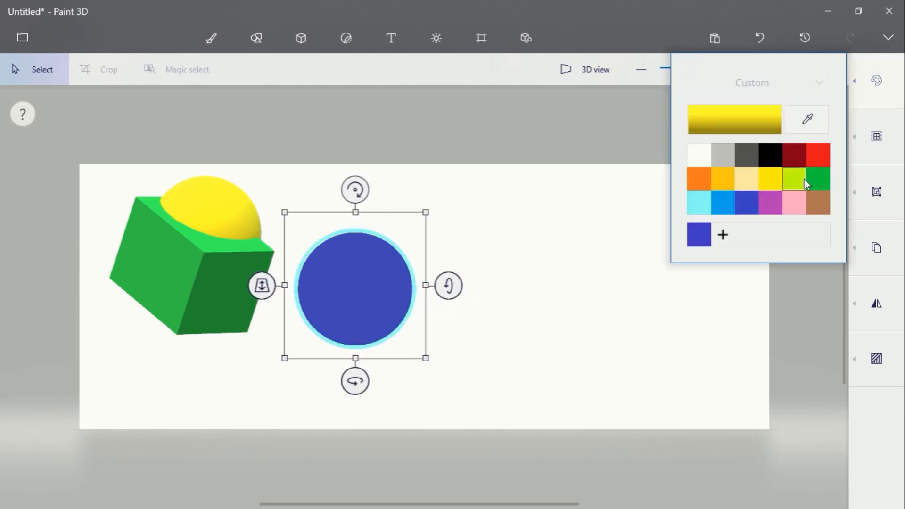
pyautogui.click(702, 182)
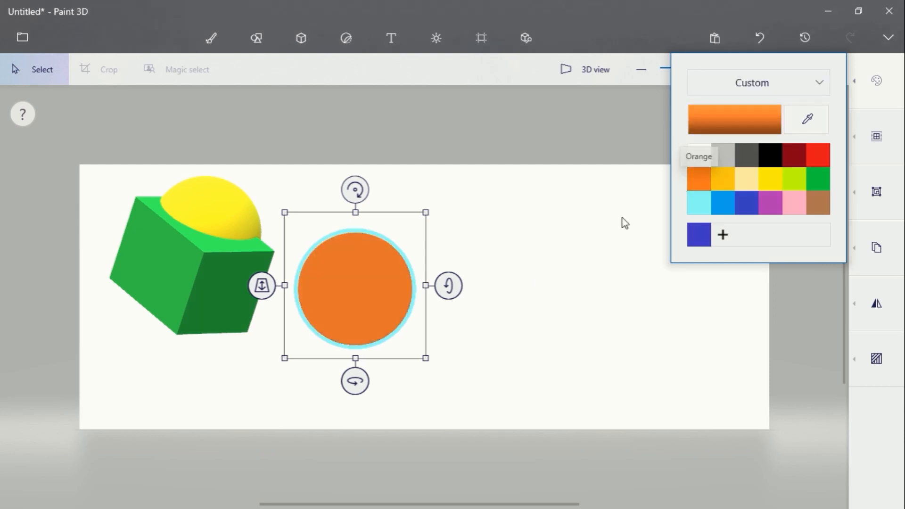
pyautogui.click(512, 301)
pyautogui.click(512, 301)
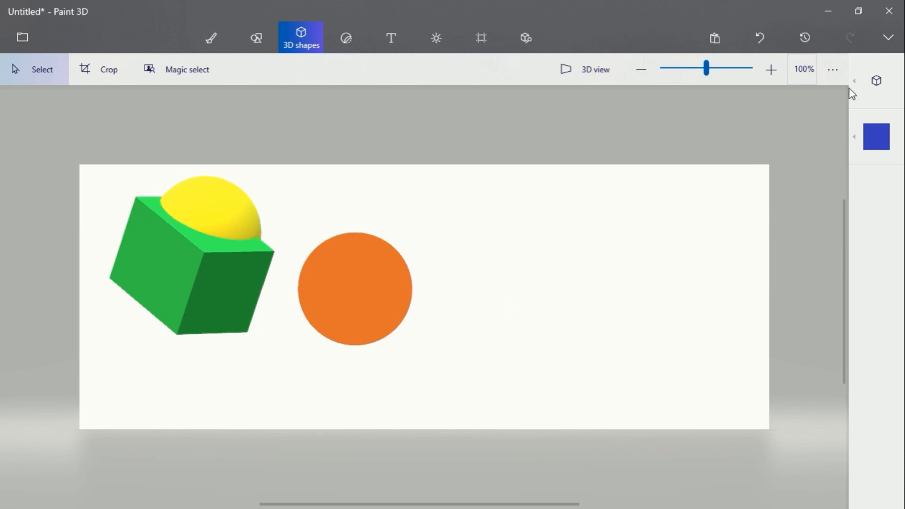
# Draw a blue 3D cone beside the orange hemisphere, tilt it to show its base, and move it up next to the hemisphere
pyautogui.click(876, 81)
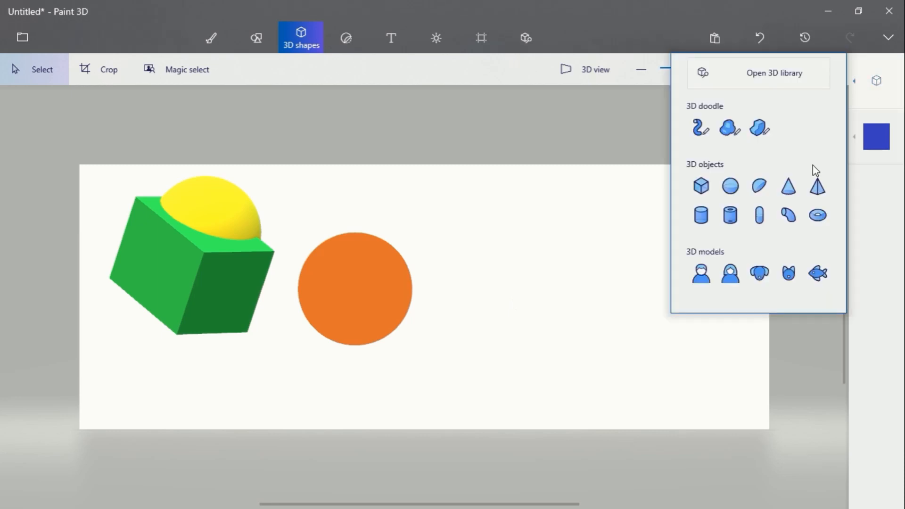
pyautogui.click(789, 188)
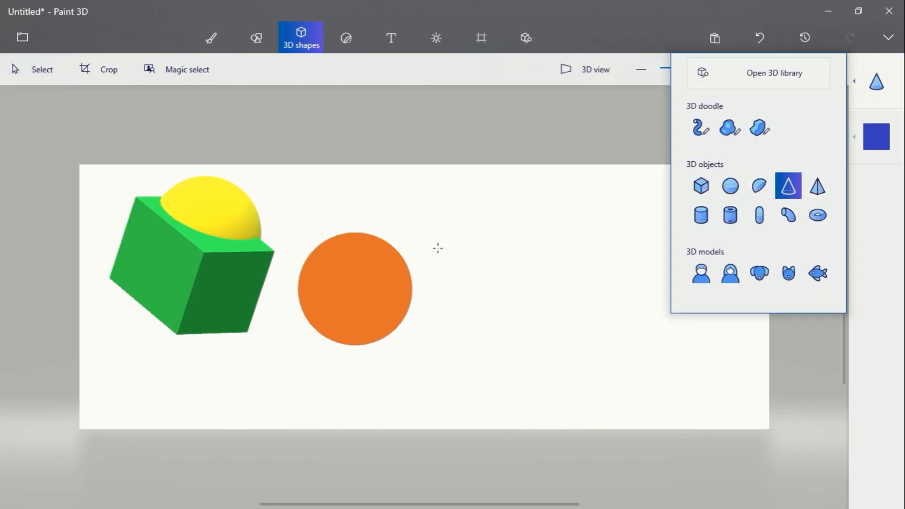
pyautogui.moveTo(452, 244); pyautogui.dragTo(533, 360)
pyautogui.moveTo(570, 299)
pyautogui.mouseDown()
pyautogui.moveTo(569, 328)
pyautogui.moveTo(567, 260)
pyautogui.moveTo(568, 289)
pyautogui.mouseUp()
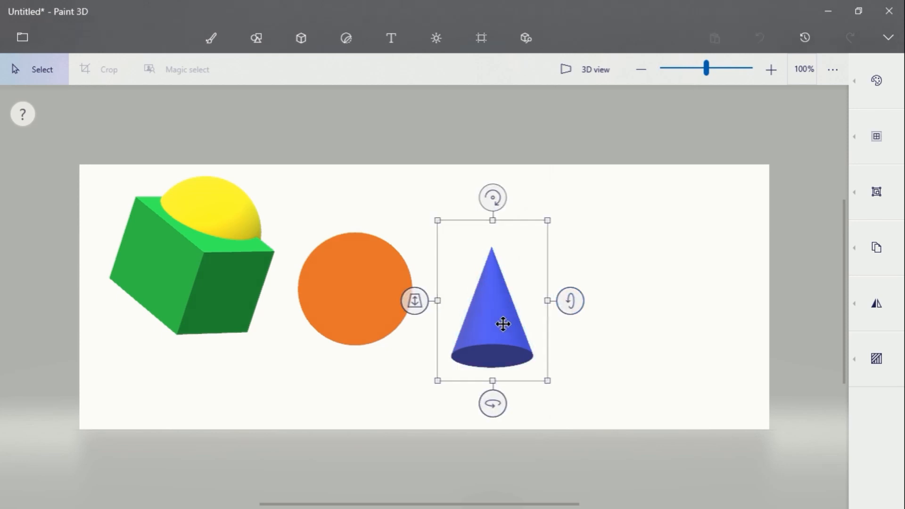
pyautogui.moveTo(503, 323); pyautogui.dragTo(482, 283)
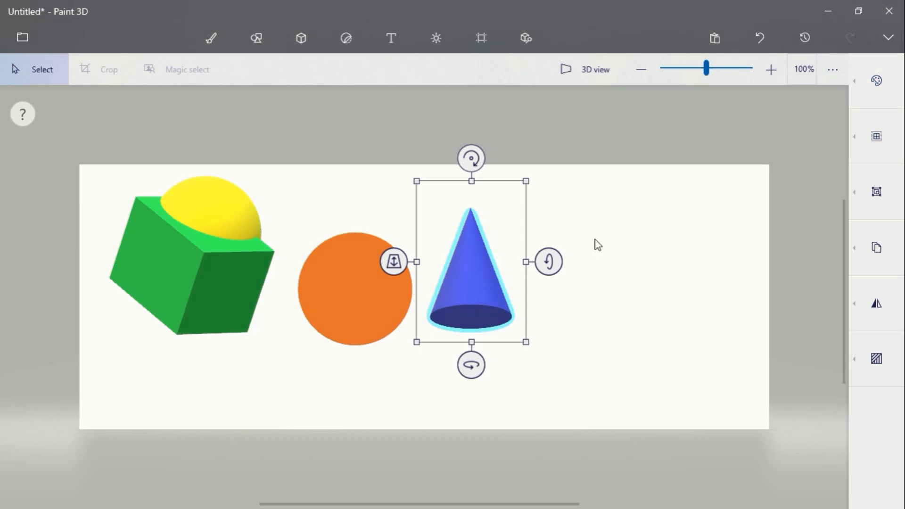
pyautogui.click(555, 321)
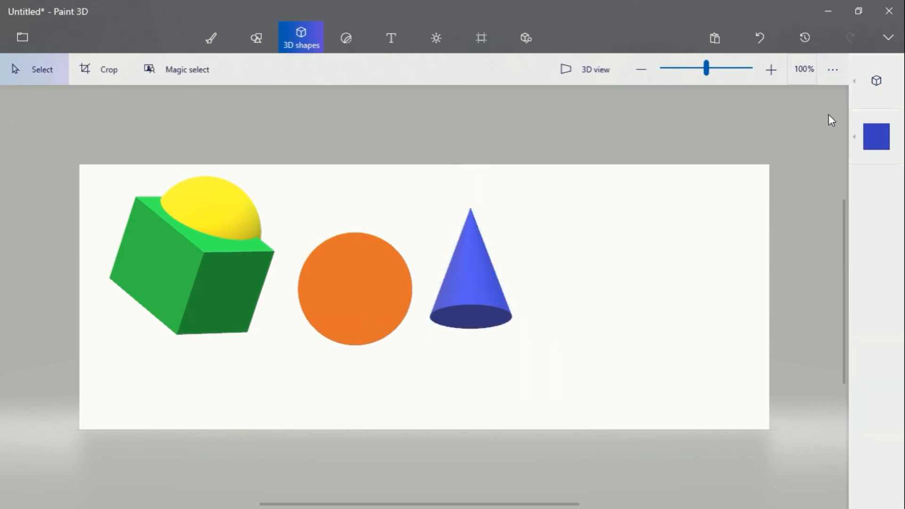
# Draw a 3D pyramid to the right of the cone and tilt it so that several of its faces show
pyautogui.click(877, 84)
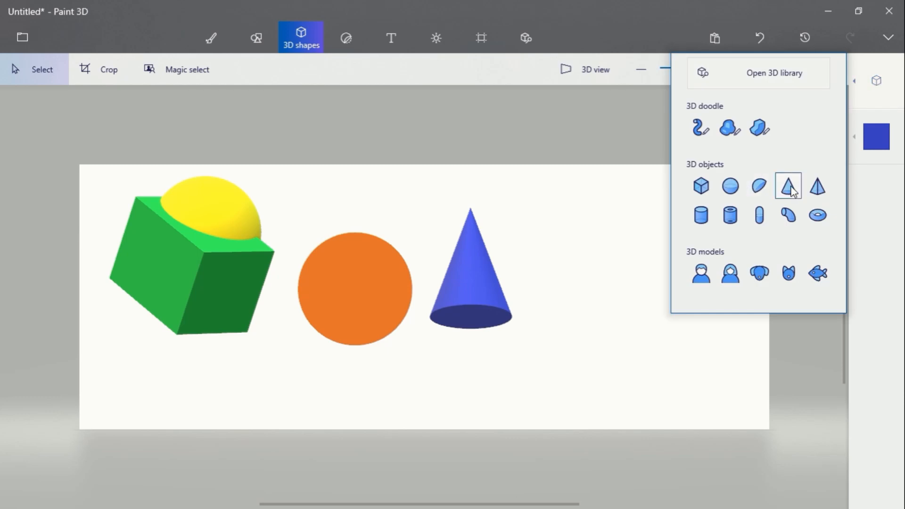
pyautogui.click(817, 186)
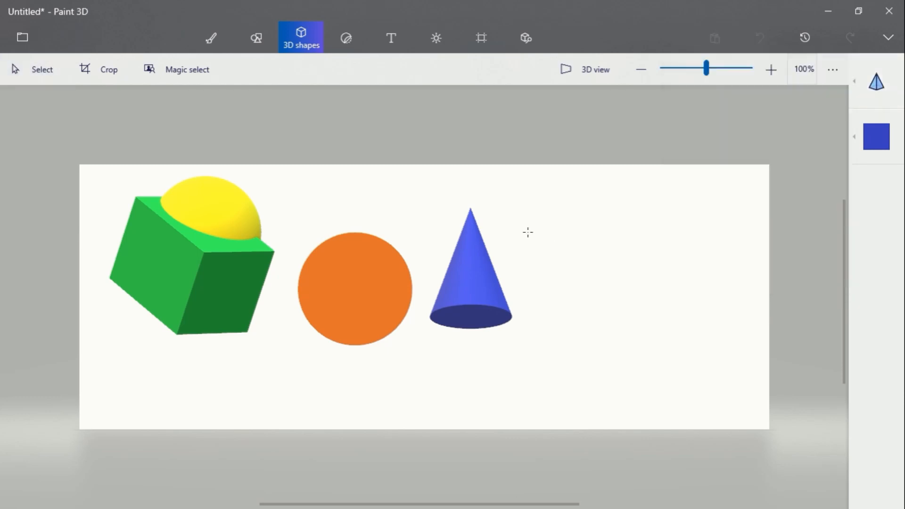
pyautogui.moveTo(528, 233); pyautogui.dragTo(642, 332)
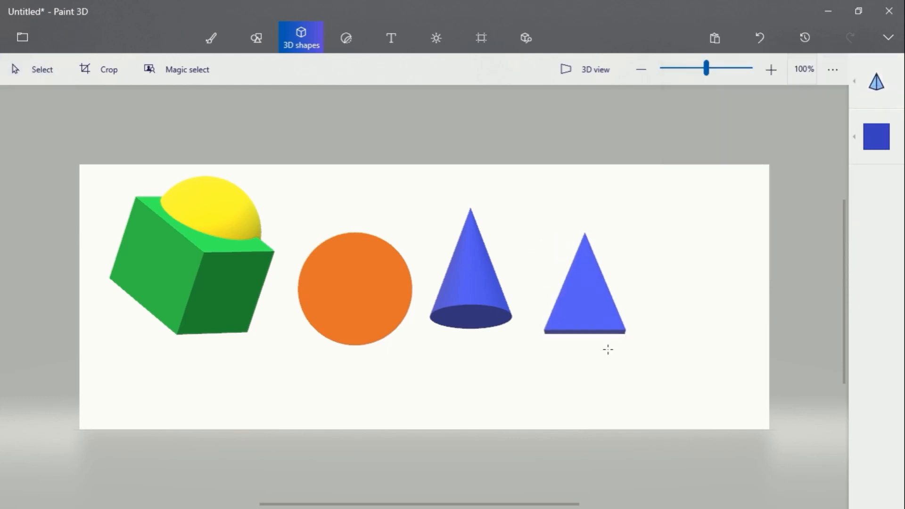
pyautogui.moveTo(662, 282); pyautogui.dragTo(662, 317)
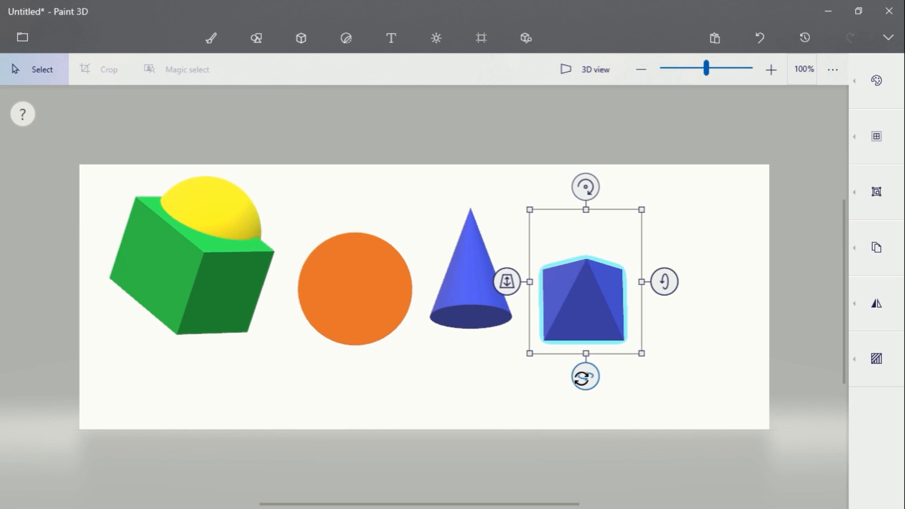
pyautogui.moveTo(584, 376)
pyautogui.mouseDown()
pyautogui.moveTo(537, 385)
pyautogui.moveTo(587, 380)
pyautogui.moveTo(584, 338)
pyautogui.moveTo(581, 377)
pyautogui.mouseUp()
# Recolour the pyramid pink and rotate it further until its tip points up and to the right
pyautogui.click(877, 84)
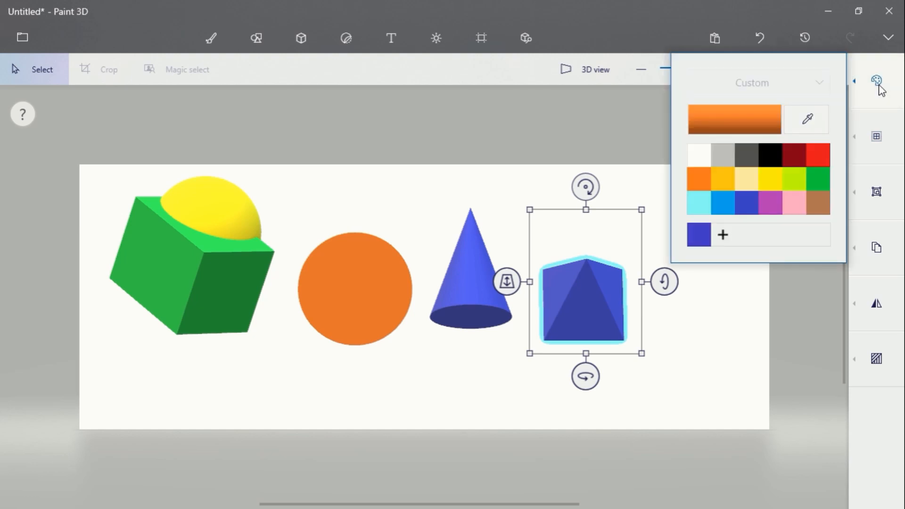
pyautogui.click(766, 203)
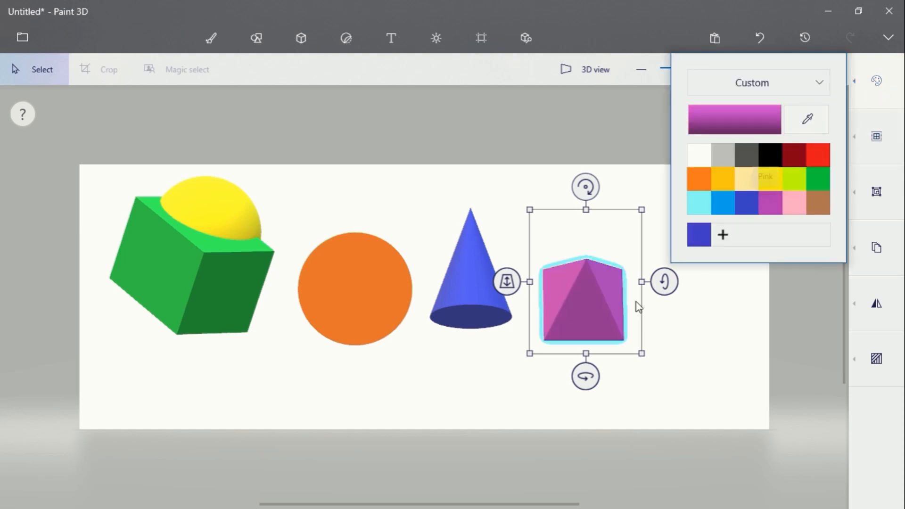
pyautogui.moveTo(673, 282)
pyautogui.mouseDown()
pyautogui.moveTo(664, 255)
pyautogui.moveTo(661, 274)
pyautogui.mouseUp()
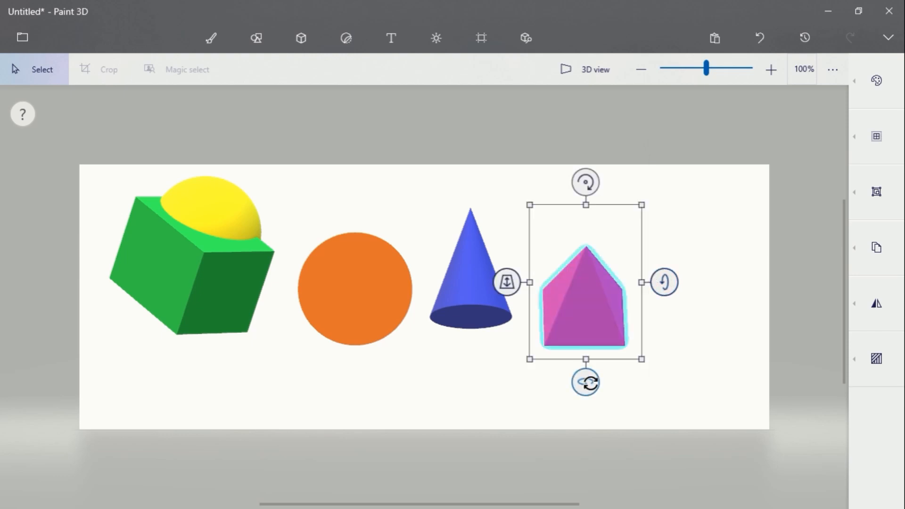
pyautogui.moveTo(585, 379); pyautogui.dragTo(612, 384)
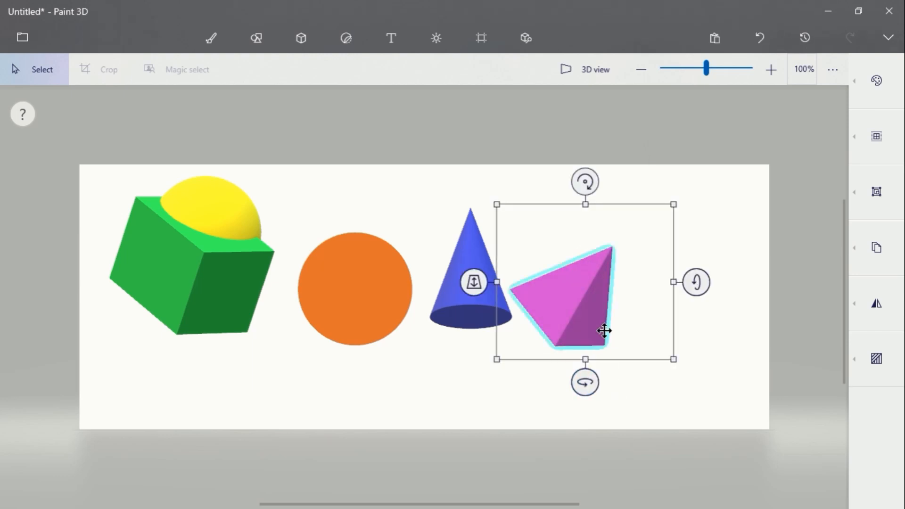
pyautogui.click(726, 254)
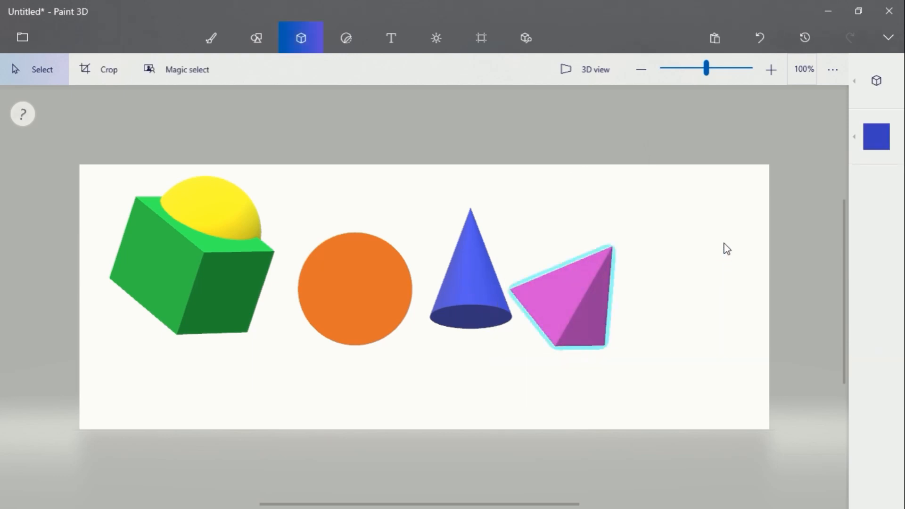
# Draw an upright 3D cylinder to the right of the pink pyramid and tilt it so that its upper face shows
pyautogui.click(871, 82)
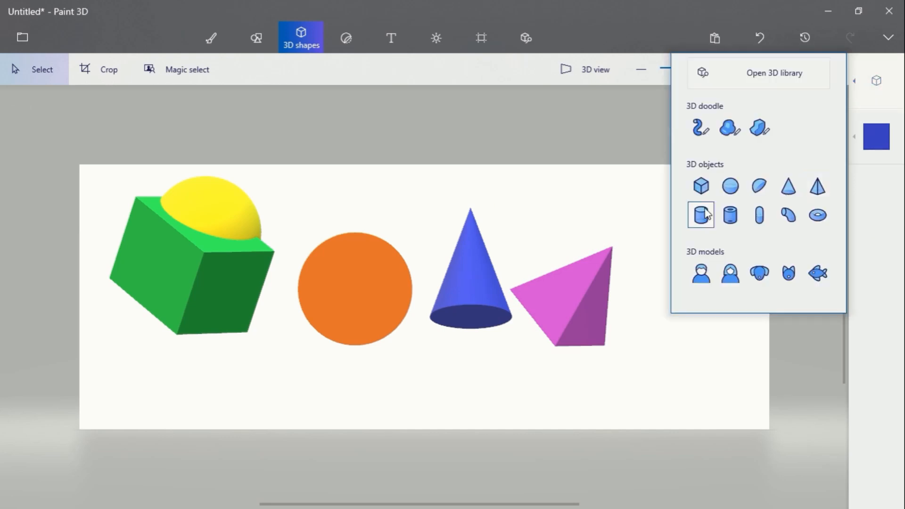
pyautogui.click(692, 217)
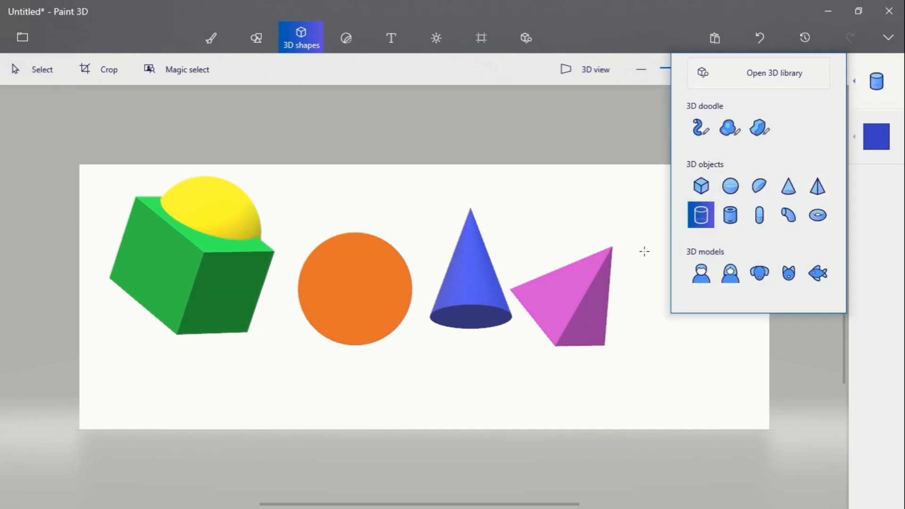
pyautogui.moveTo(643, 244); pyautogui.dragTo(704, 337)
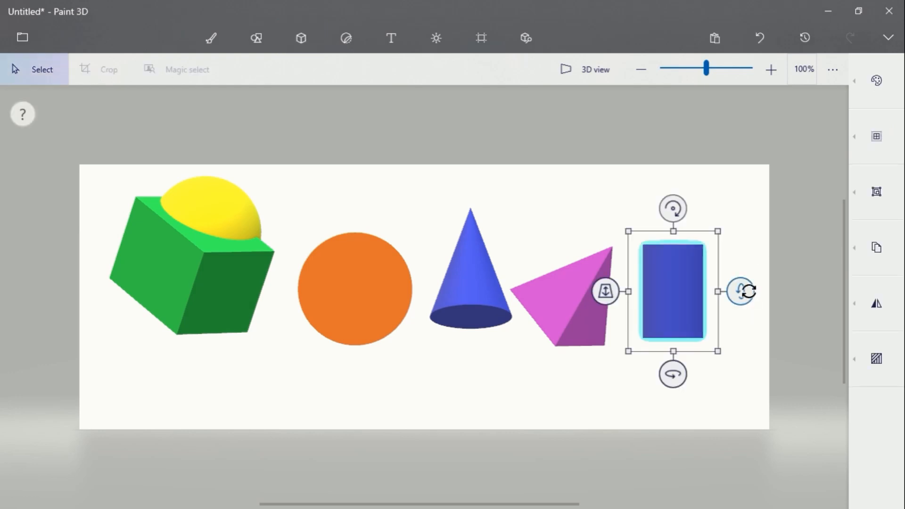
pyautogui.moveTo(749, 291); pyautogui.dragTo(738, 305)
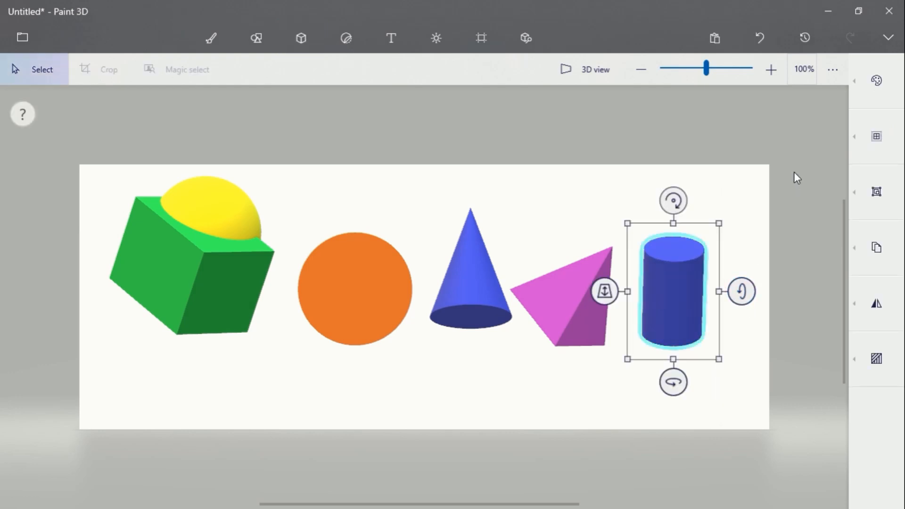
# Recolour the cylinder black and deselect it
pyautogui.click(879, 83)
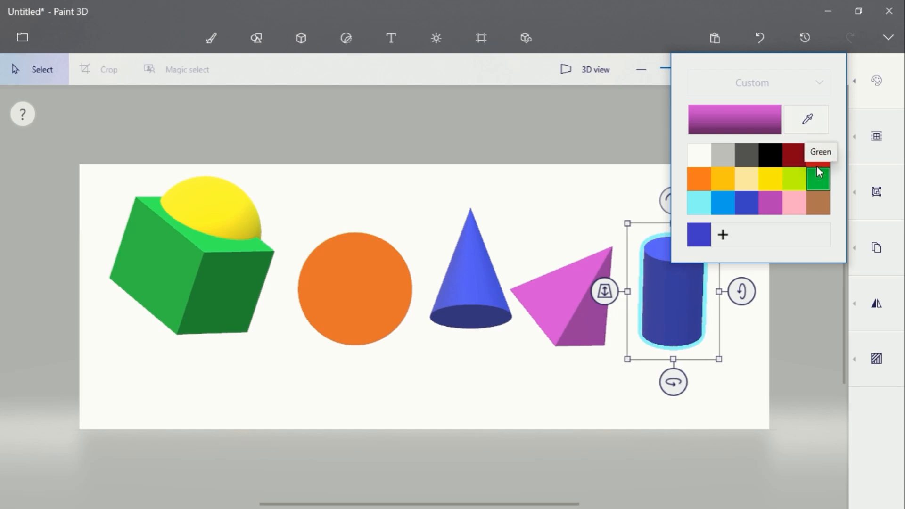
pyautogui.click(775, 154)
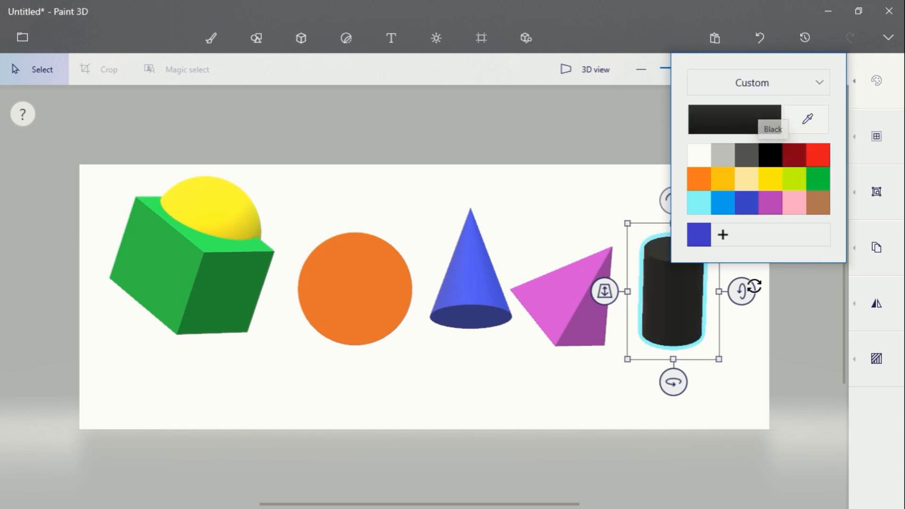
pyautogui.click(756, 367)
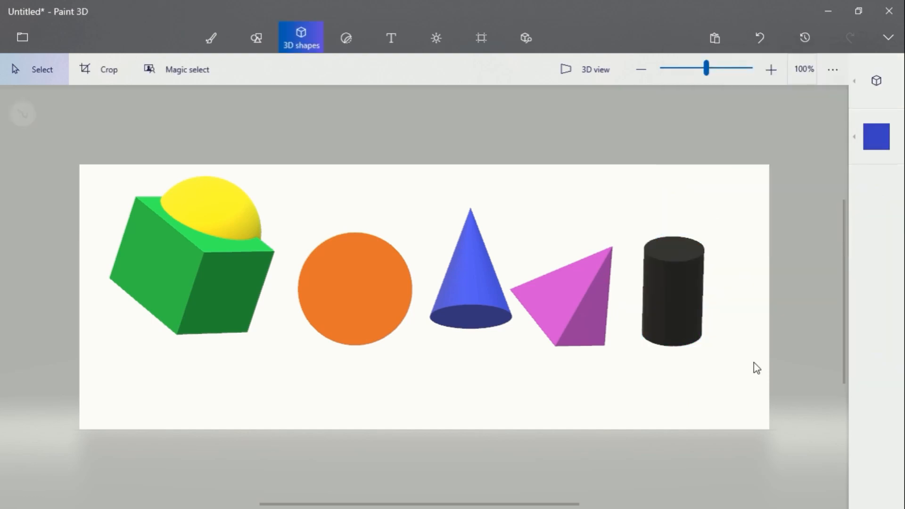
# Draw a small 3D tube on the empty canvas just below the orange hemisphere
pyautogui.click(858, 89)
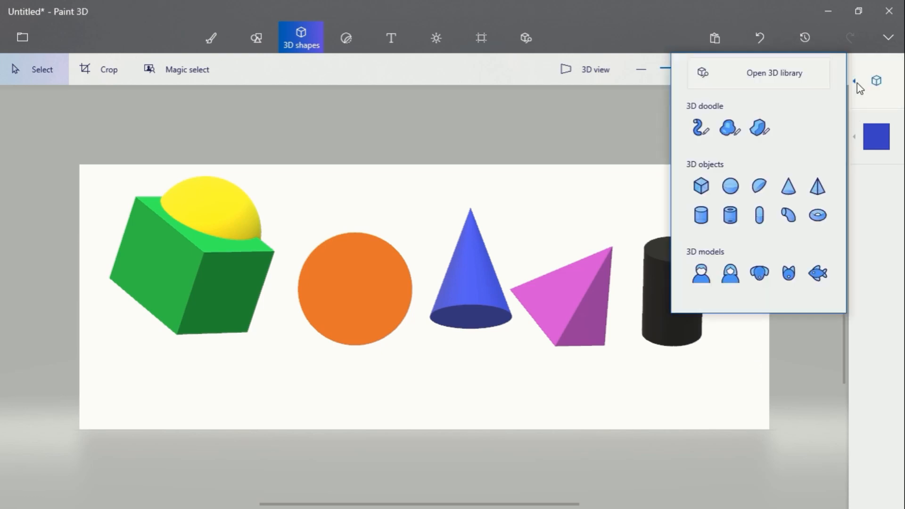
pyautogui.click(733, 222)
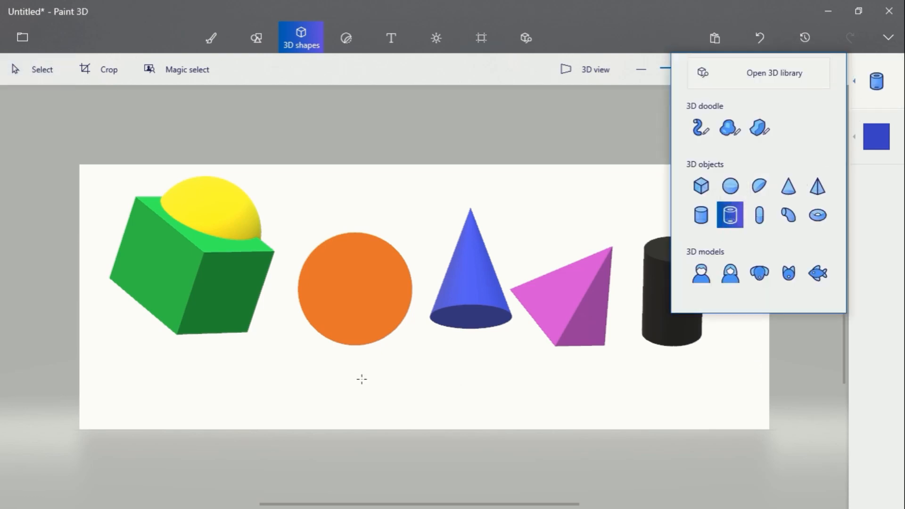
pyautogui.moveTo(361, 379); pyautogui.dragTo(420, 418)
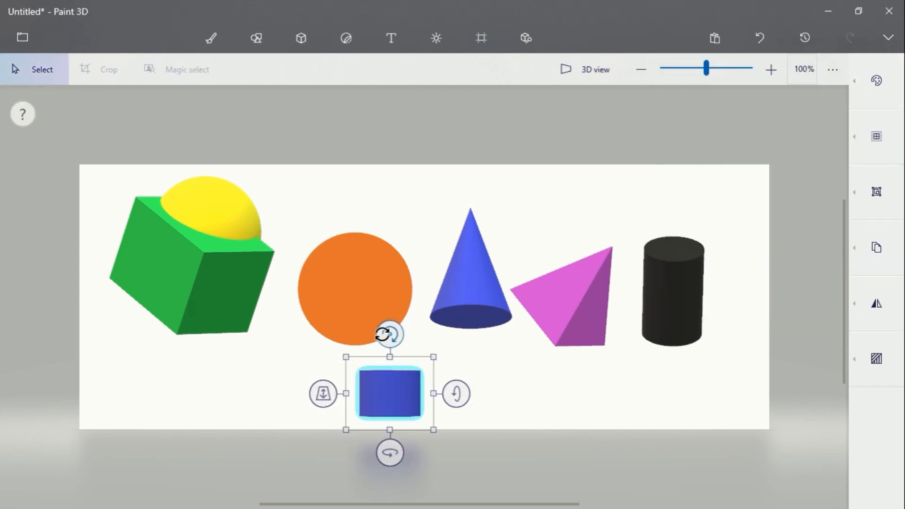
# Turn the tube on its side, lengthen it, and rotate it until its open end faces forward and to the right
pyautogui.moveTo(390, 334); pyautogui.dragTo(262, 406)
pyautogui.moveTo(428, 393); pyautogui.dragTo(569, 388)
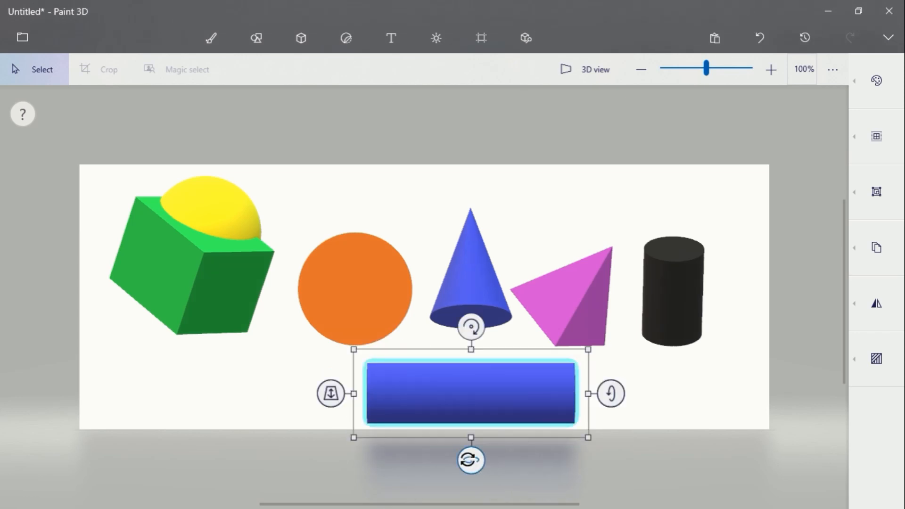
pyautogui.moveTo(471, 460); pyautogui.dragTo(507, 459)
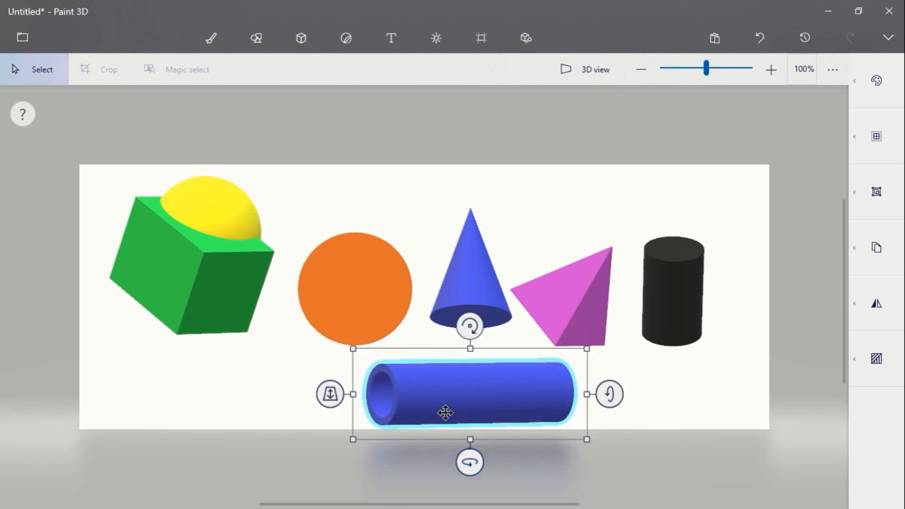
pyautogui.moveTo(445, 412); pyautogui.dragTo(442, 395)
pyautogui.moveTo(481, 370); pyautogui.dragTo(464, 371)
pyautogui.moveTo(454, 452); pyautogui.dragTo(545, 438)
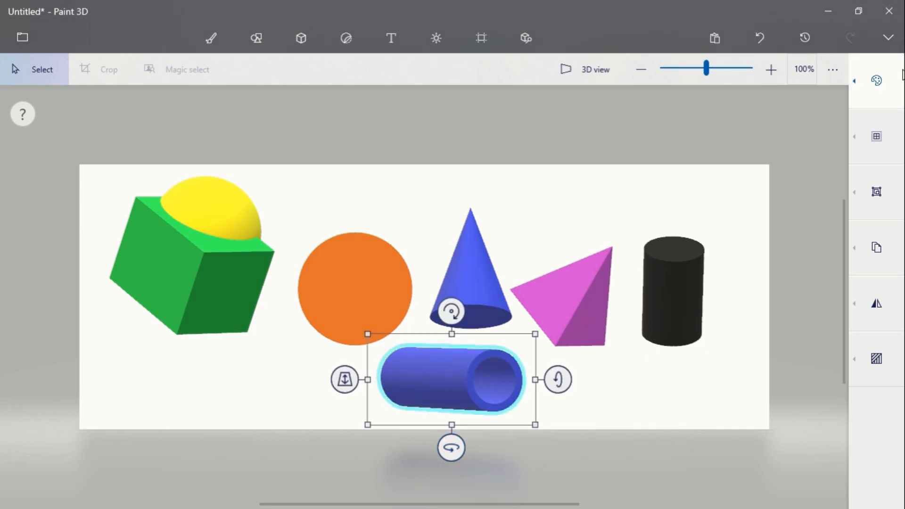
# Recolour the tube brown and deselect it
pyautogui.click(878, 81)
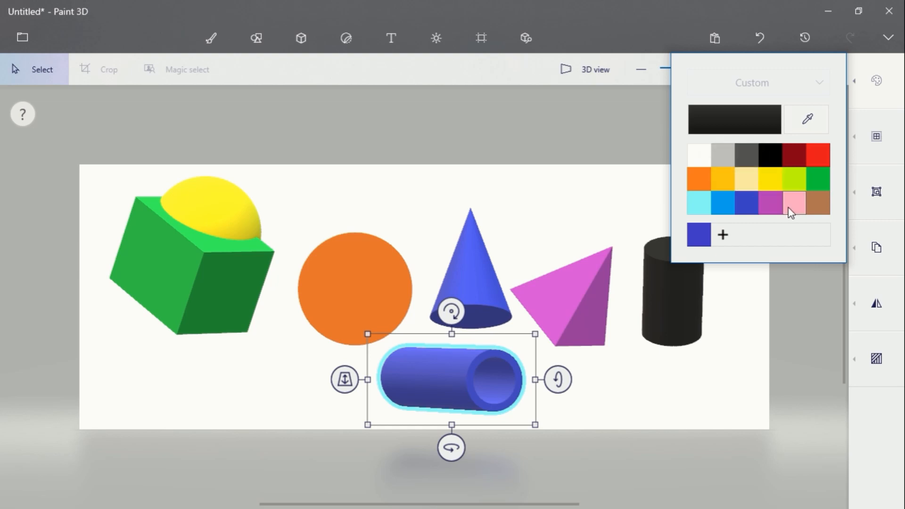
pyautogui.click(815, 210)
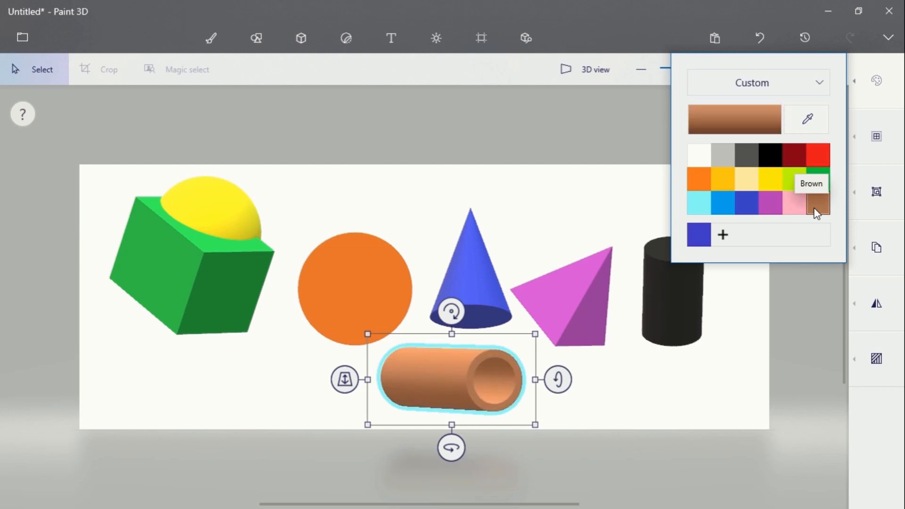
pyautogui.click(597, 391)
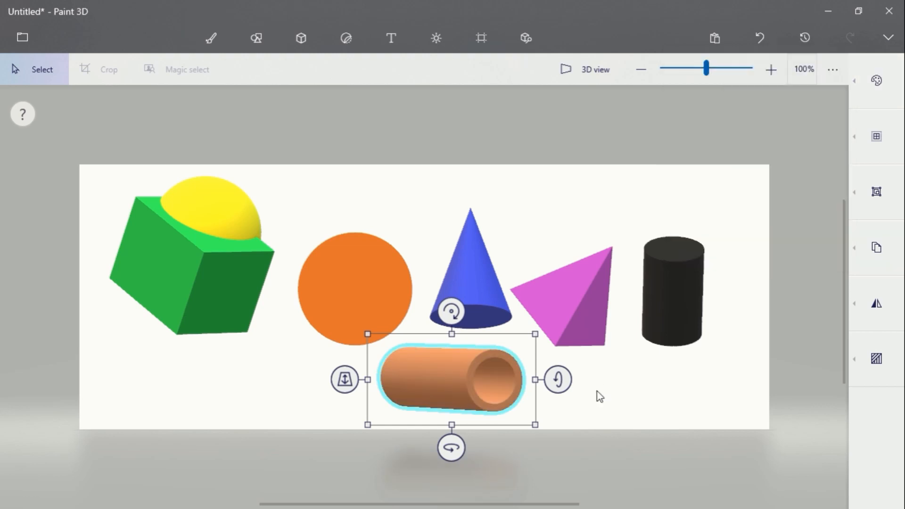
pyautogui.click(597, 391)
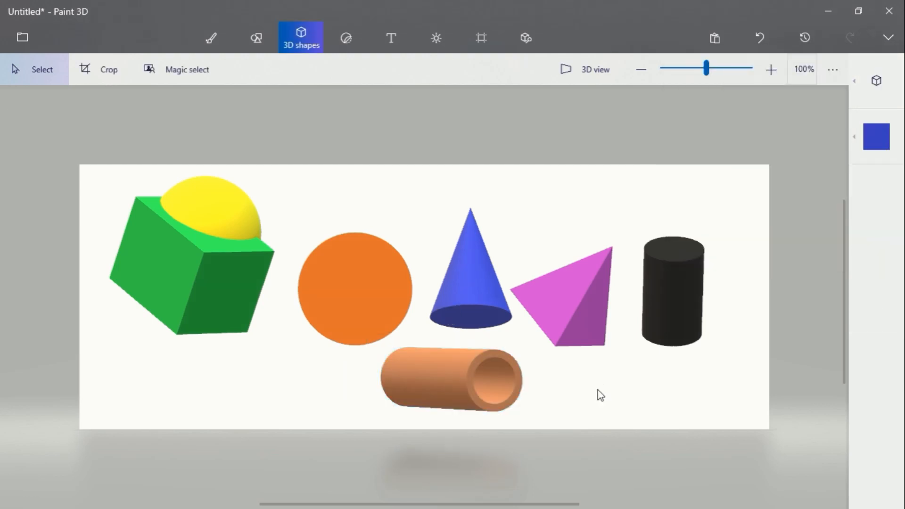
# Draw a slim upright 3D capsule on the canvas just below the green cube
pyautogui.click(855, 81)
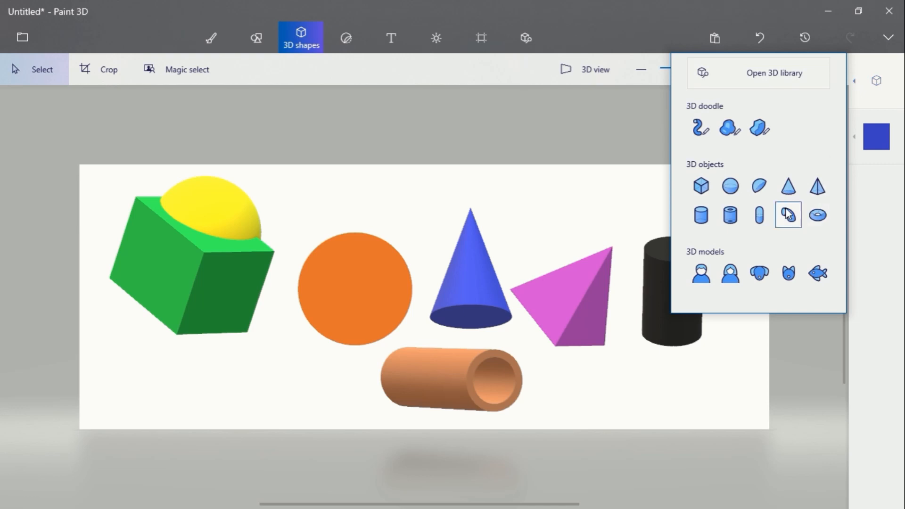
pyautogui.click(758, 217)
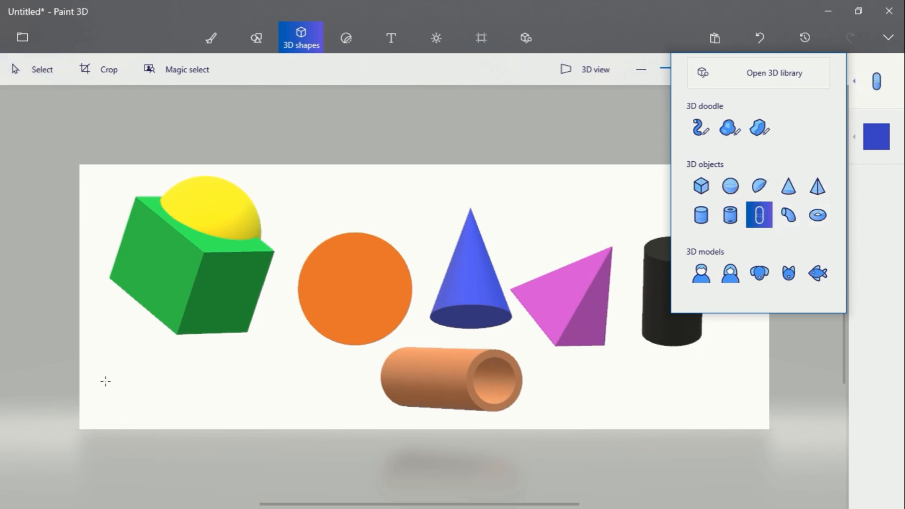
pyautogui.moveTo(112, 323)
pyautogui.mouseDown()
pyautogui.moveTo(111, 395)
pyautogui.moveTo(141, 398)
pyautogui.mouseUp()
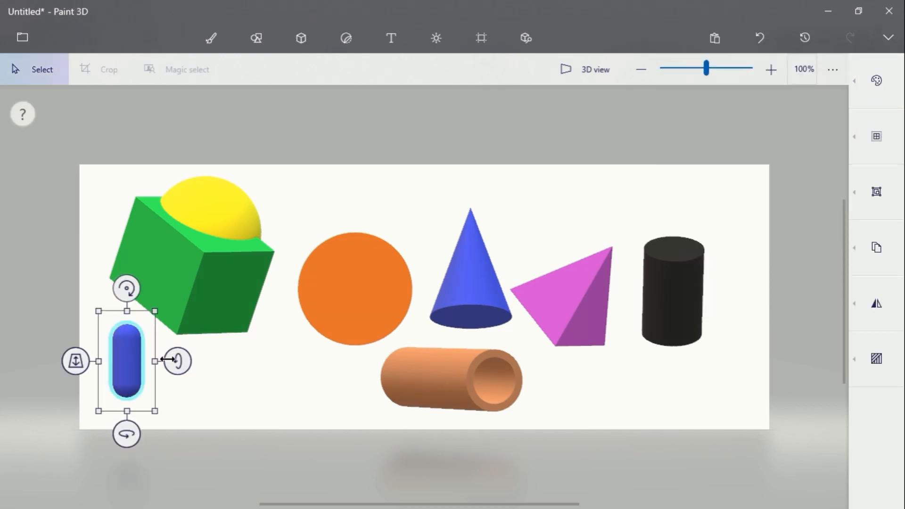
# Move the capsule between the cube and the orange hemisphere, and turn its red duplicate horizontal across it to form a plus sign
pyautogui.moveTo(118, 286); pyautogui.dragTo(111, 249)
pyautogui.moveTo(125, 364); pyautogui.dragTo(286, 362)
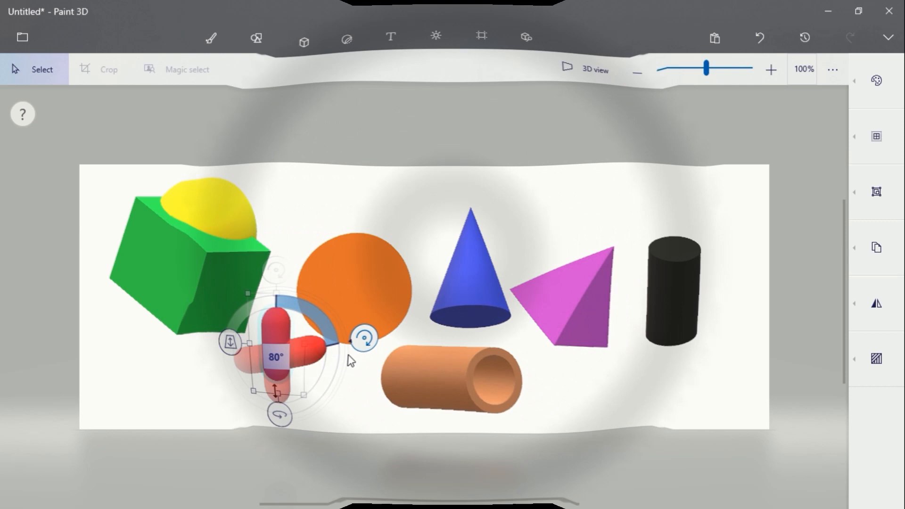
pyautogui.moveTo(348, 360)
pyautogui.mouseDown()
pyautogui.moveTo(355, 379)
pyautogui.moveTo(360, 361)
pyautogui.mouseUp()
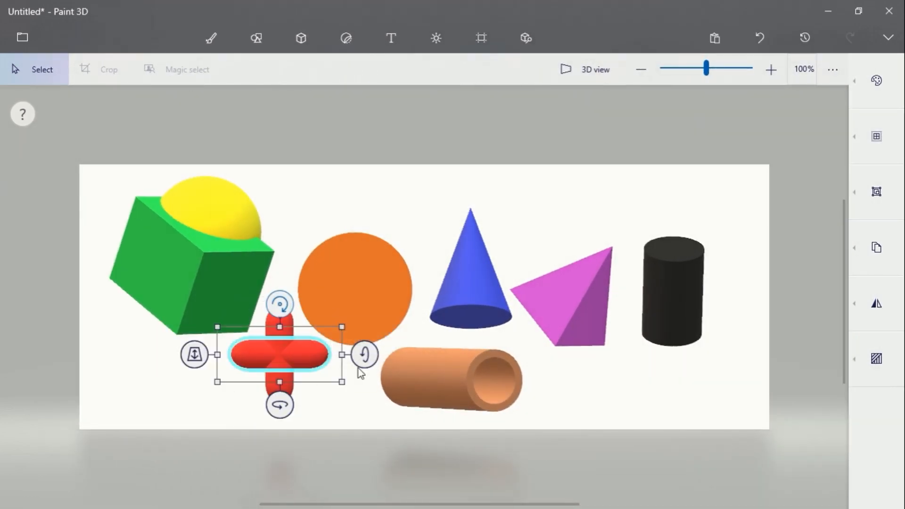
pyautogui.click(591, 407)
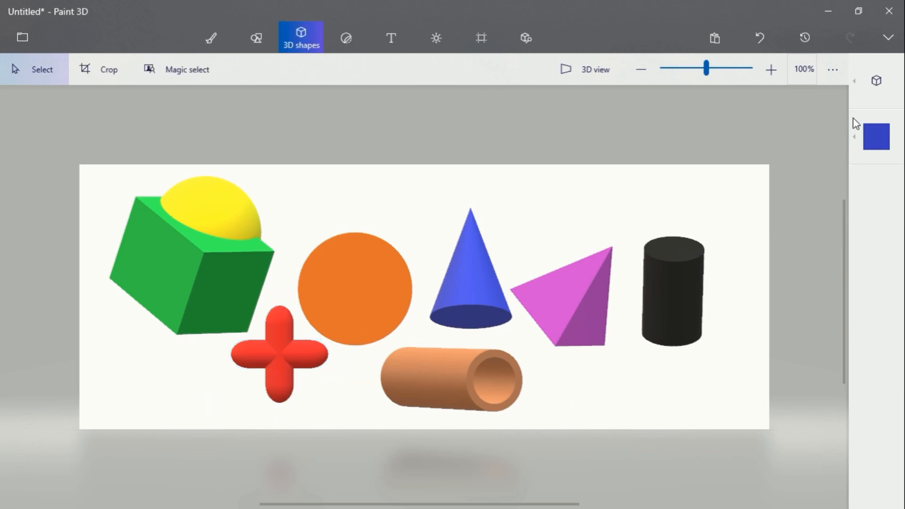
# Draw a 3D doughnut on the empty canvas just below the black cylinder
pyautogui.click(876, 81)
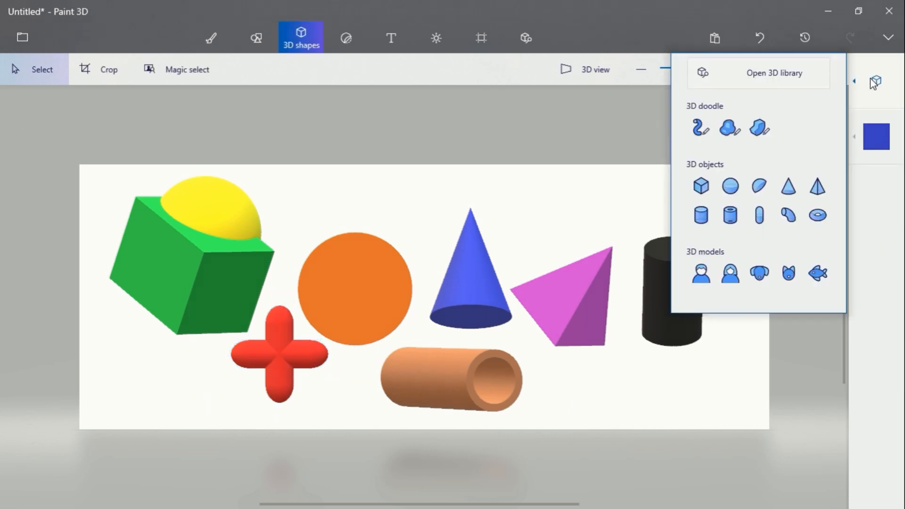
pyautogui.click(810, 219)
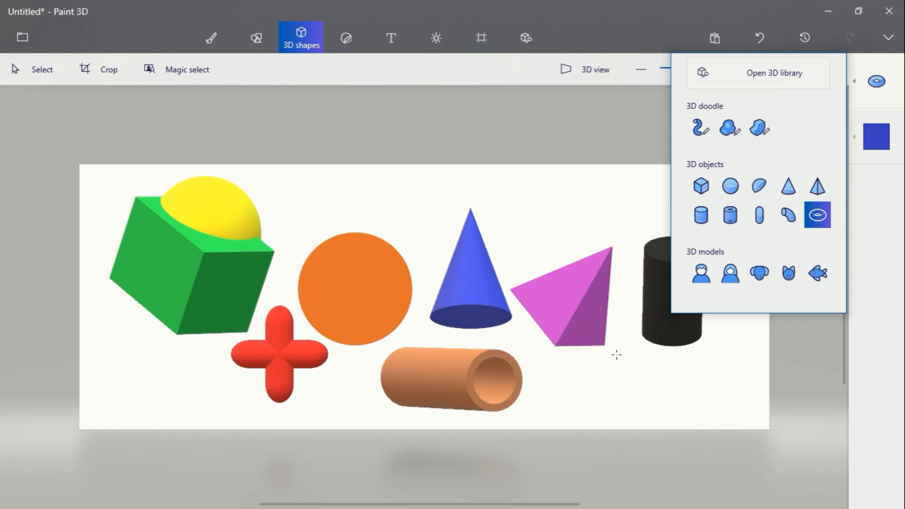
pyautogui.moveTo(617, 354); pyautogui.dragTo(716, 426)
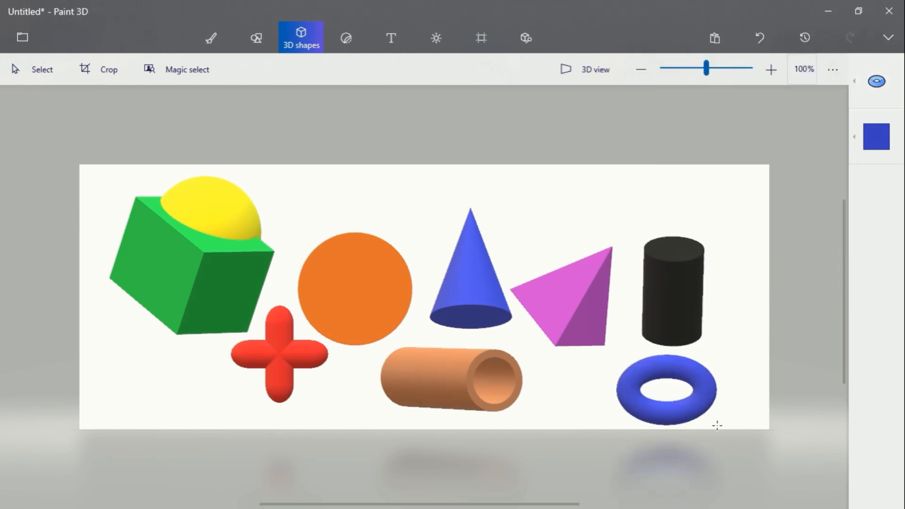
# Make the blue doughnut taller and move it over the orange hemisphere
pyautogui.moveTo(675, 371); pyautogui.dragTo(554, 189)
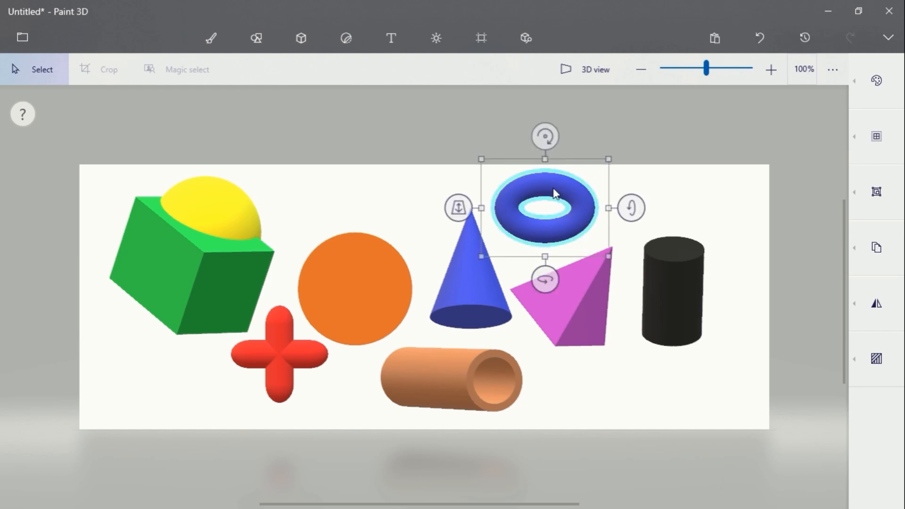
pyautogui.moveTo(546, 258); pyautogui.dragTo(547, 290)
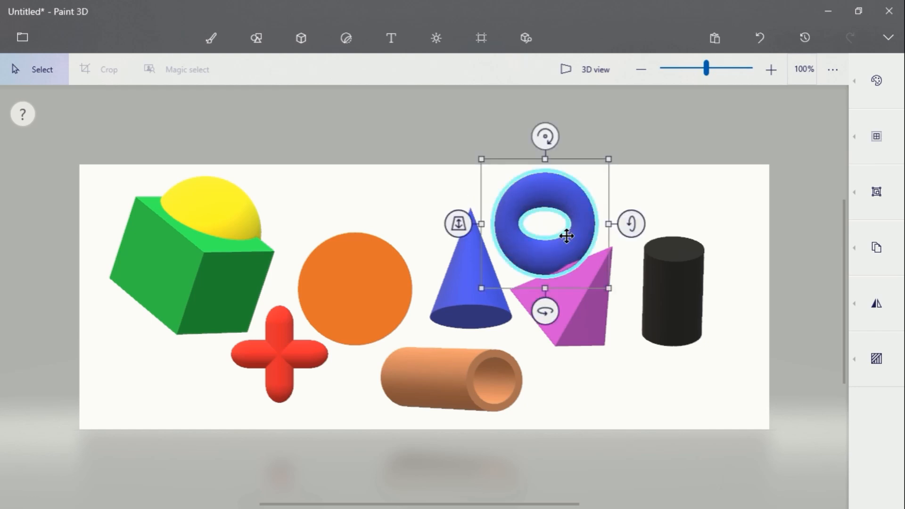
pyautogui.moveTo(567, 236); pyautogui.dragTo(379, 303)
# Stretch the doughnut in height and width until it forms an even ring around the orange hemisphere, and deselect it
pyautogui.moveTo(359, 225); pyautogui.dragTo(358, 193)
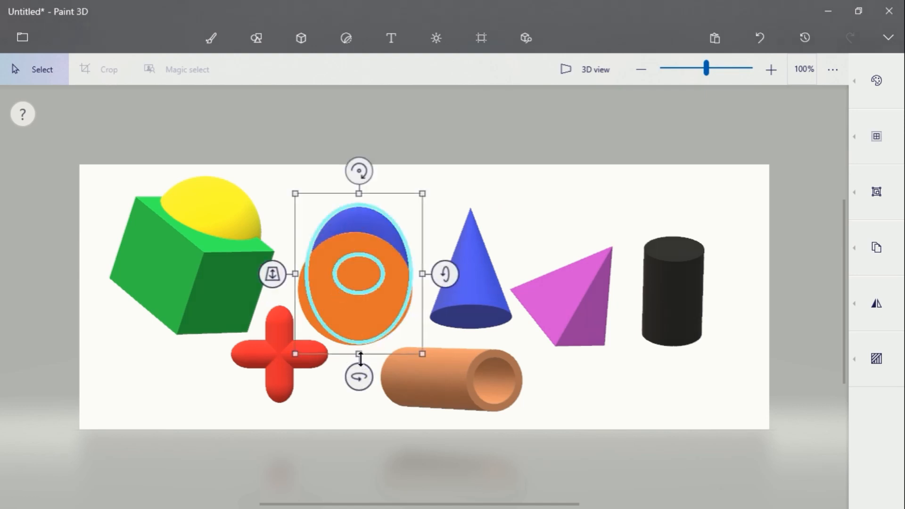
pyautogui.moveTo(358, 353); pyautogui.dragTo(359, 377)
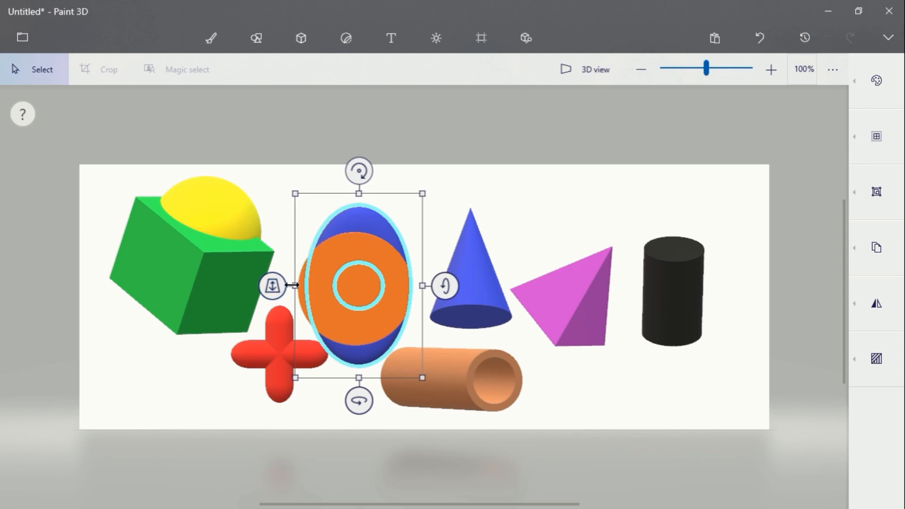
pyautogui.moveTo(292, 285); pyautogui.dragTo(254, 285)
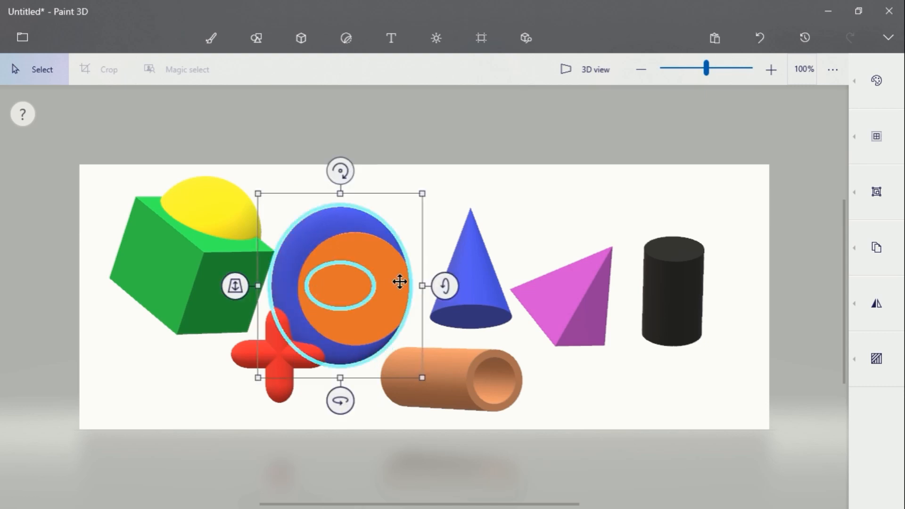
pyautogui.moveTo(421, 286); pyautogui.dragTo(454, 289)
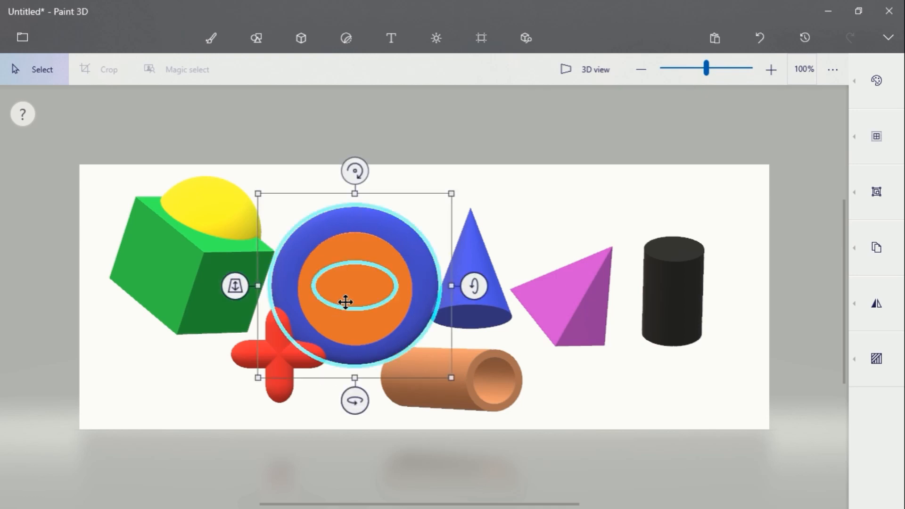
pyautogui.click(356, 191)
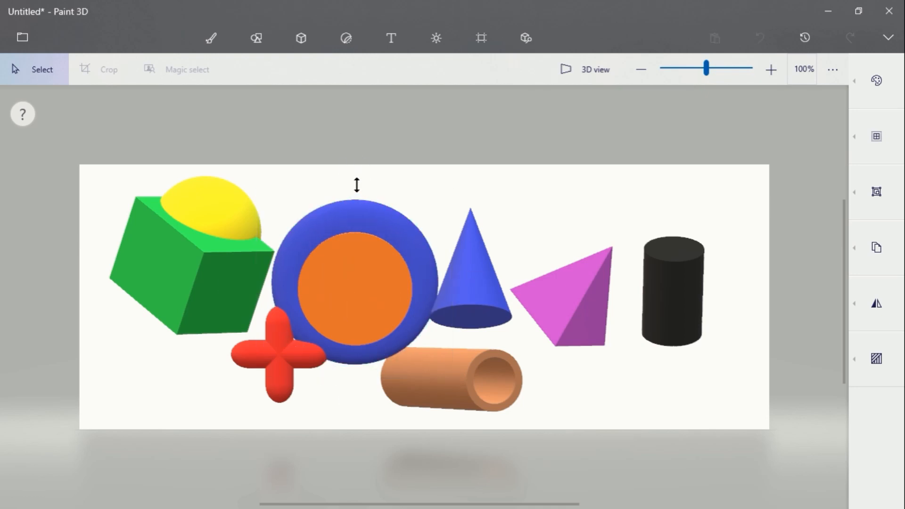
pyautogui.click(354, 217)
pyautogui.click(358, 383)
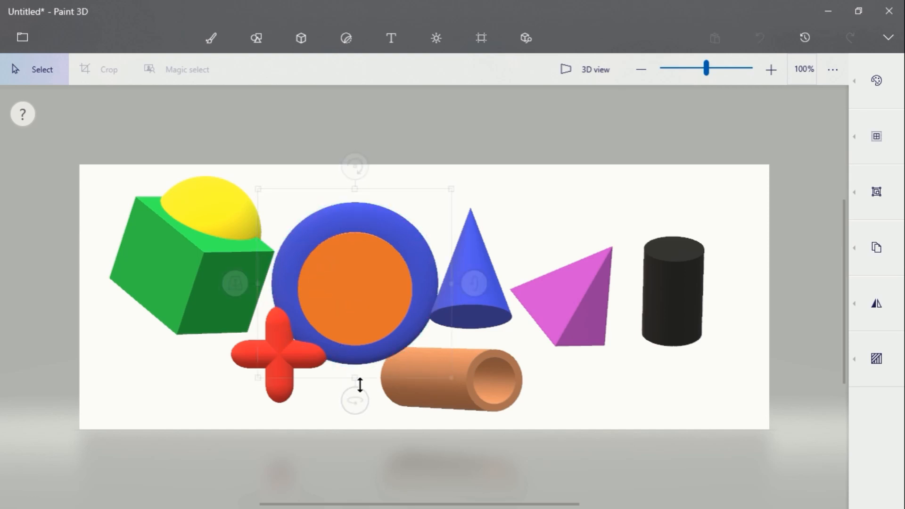
pyautogui.moveTo(361, 391); pyautogui.dragTo(360, 392)
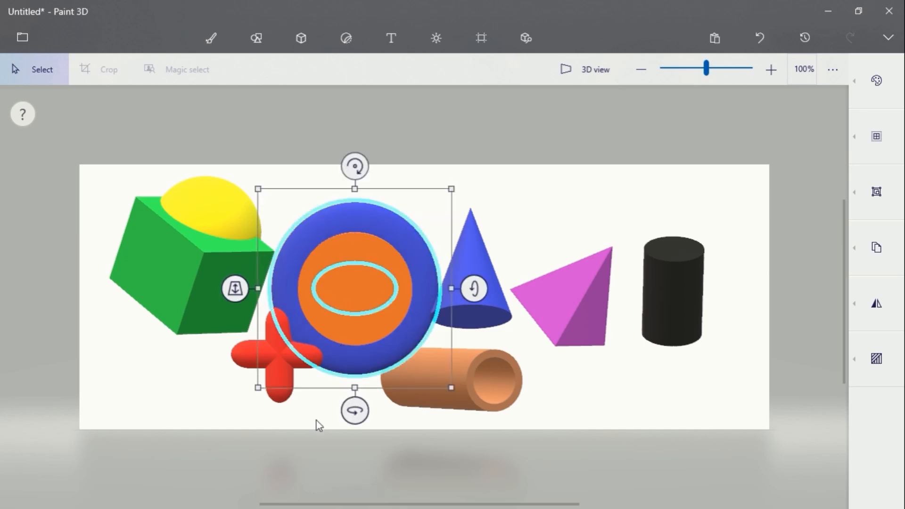
pyautogui.click(196, 417)
# Move both red capsules onto the empty canvas below the green cube, keeping them crossed as a plus sign
pyautogui.click(279, 368)
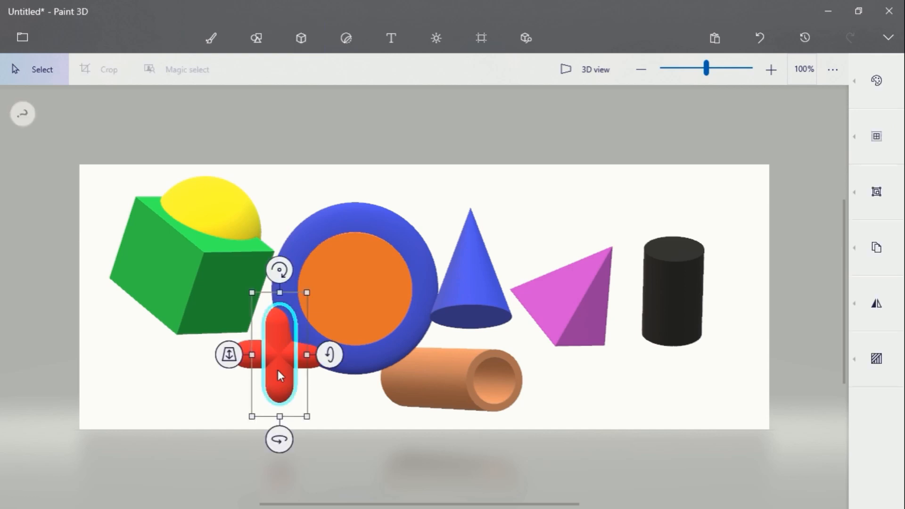
pyautogui.moveTo(283, 364)
pyautogui.mouseDown()
pyautogui.moveTo(214, 380)
pyautogui.moveTo(285, 376)
pyautogui.moveTo(279, 364)
pyautogui.mouseUp()
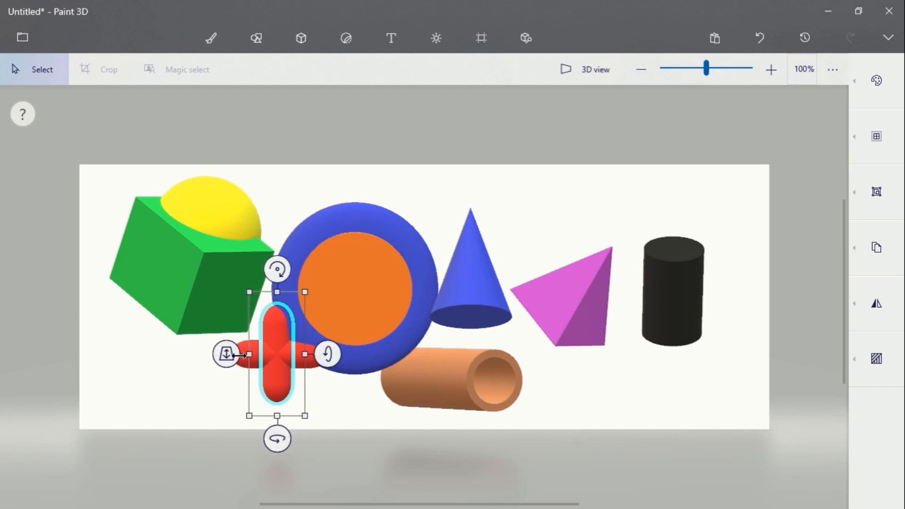
pyautogui.moveTo(285, 359); pyautogui.dragTo(137, 374)
pyautogui.click(265, 370)
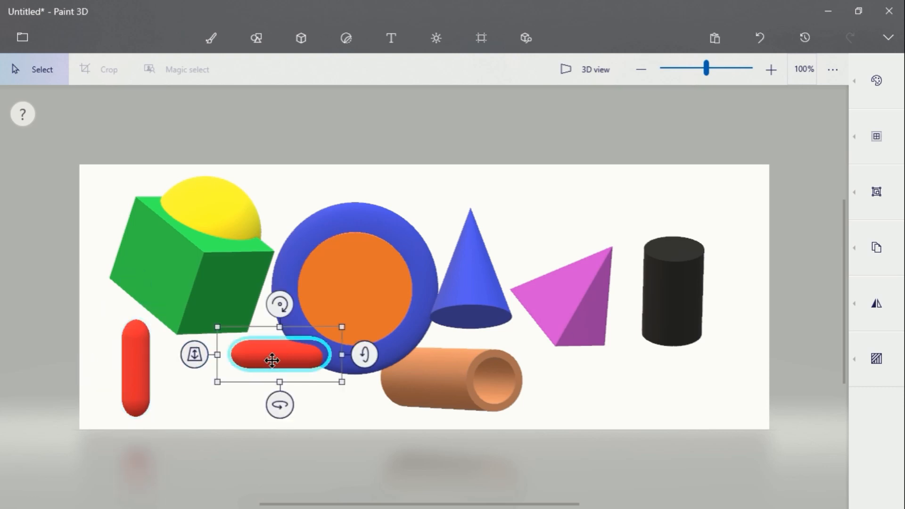
pyautogui.moveTo(270, 358); pyautogui.dragTo(126, 377)
pyautogui.click(271, 415)
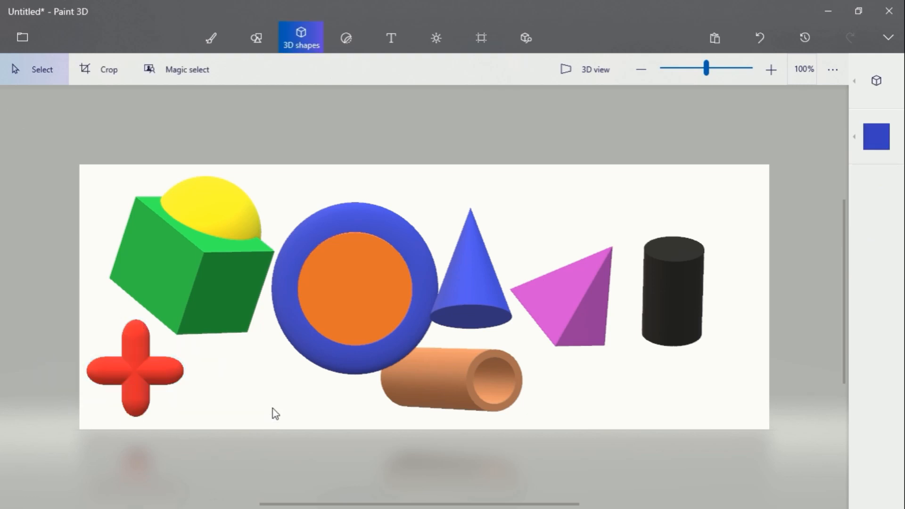
# Move the brown tube to the right until it clears the blue ring
pyautogui.click(445, 386)
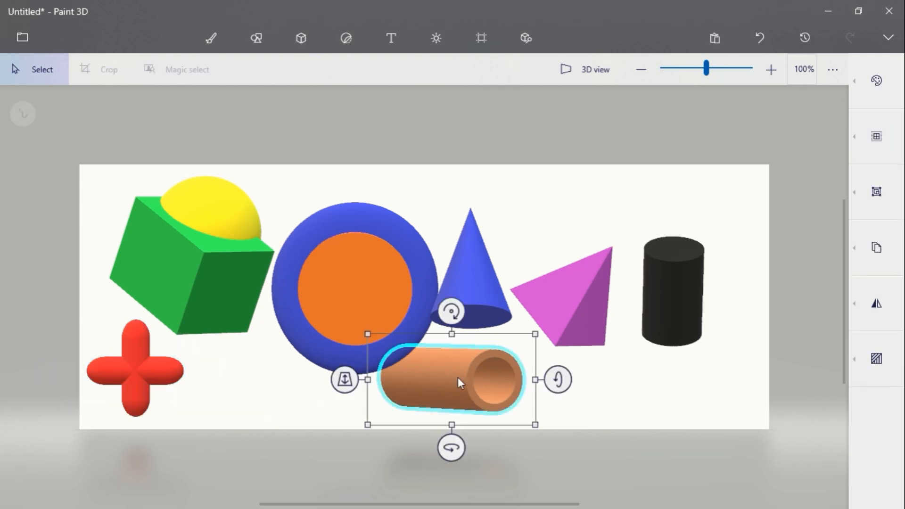
pyautogui.moveTo(457, 377); pyautogui.dragTo(507, 379)
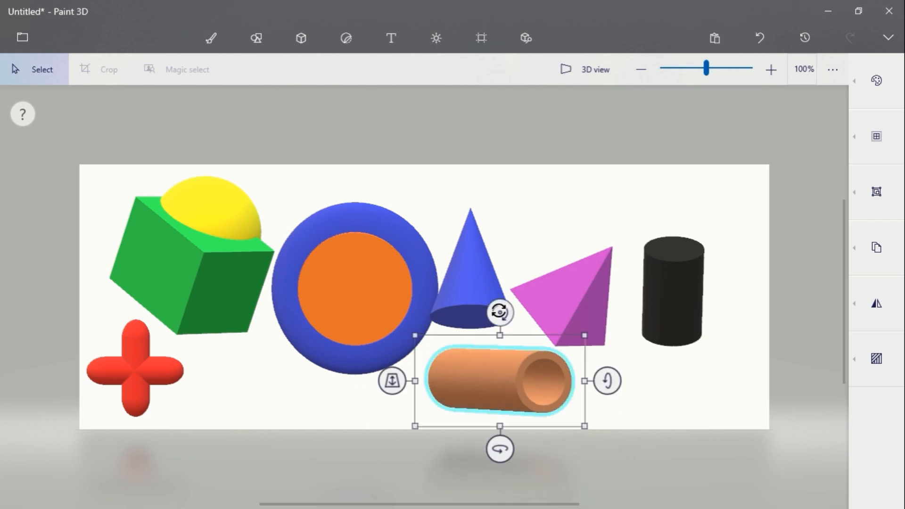
# Shorten the blue cone and move it up and slightly right, clear of the blue ring
pyautogui.moveTo(478, 300); pyautogui.dragTo(490, 241)
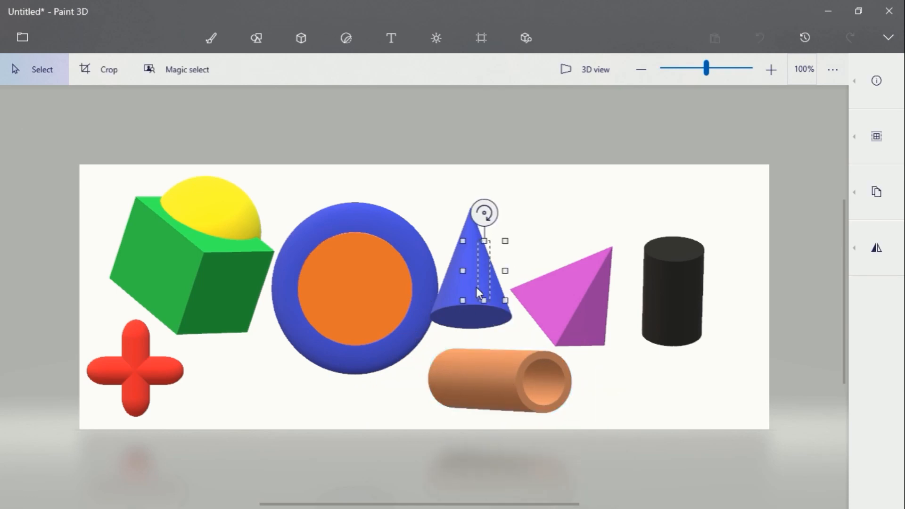
pyautogui.click(468, 298)
pyautogui.moveTo(469, 301); pyautogui.dragTo(487, 256)
pyautogui.moveTo(488, 138); pyautogui.dragTo(485, 182)
pyautogui.moveTo(487, 253); pyautogui.dragTo(489, 214)
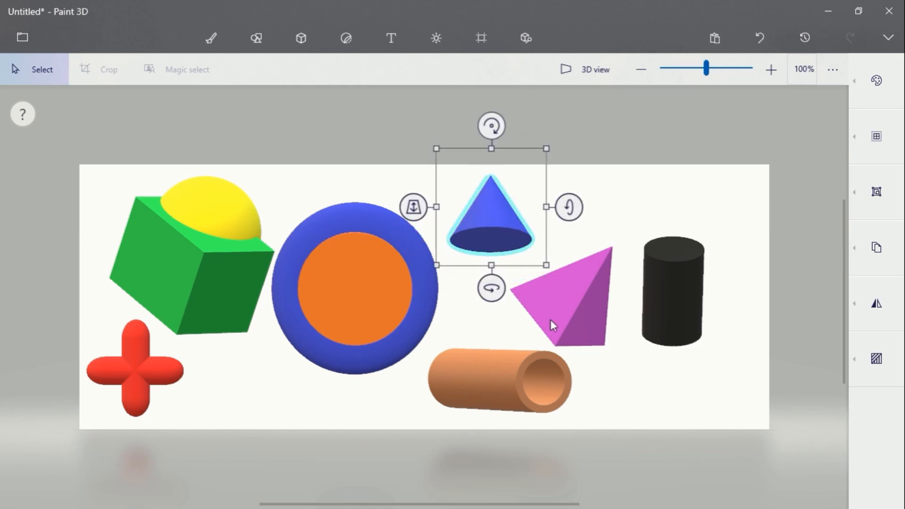
# Move the pink pyramid up and slightly right, and shift the black cylinder slightly up and right to make room
pyautogui.click(566, 307)
pyautogui.moveTo(565, 307); pyautogui.dragTo(578, 271)
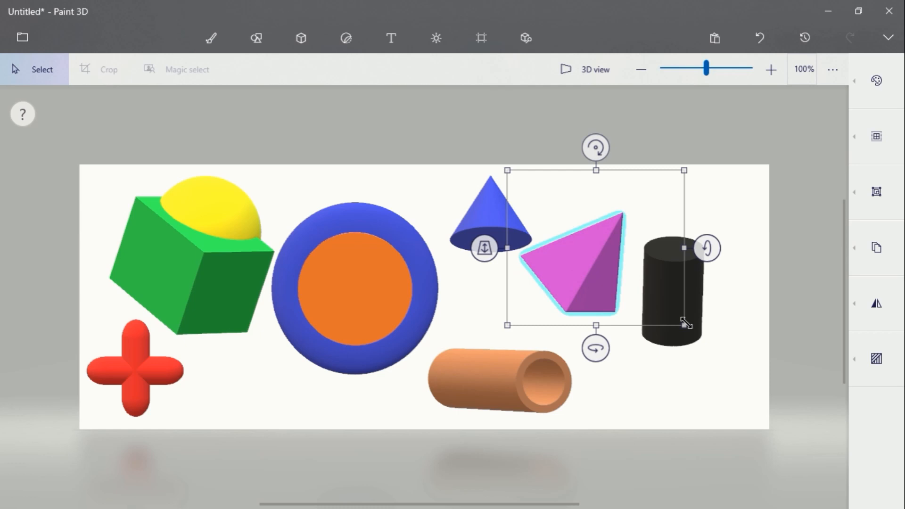
pyautogui.click(702, 301)
pyautogui.moveTo(704, 300)
pyautogui.mouseDown()
pyautogui.moveTo(733, 274)
pyautogui.moveTo(701, 290)
pyautogui.mouseUp()
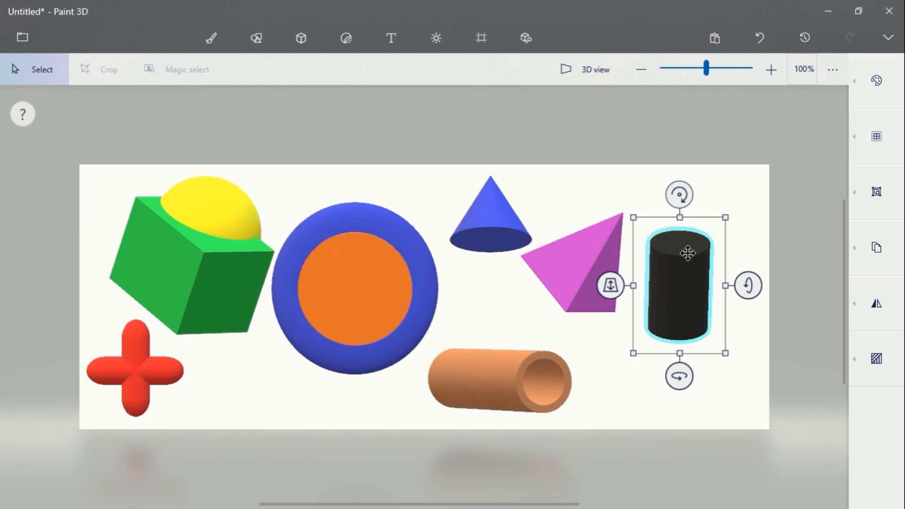
# Draw a winding blue 31 px tube doodle from above the blue ring, below the cone and pyramid, and around the black cylinder
pyautogui.click(793, 140)
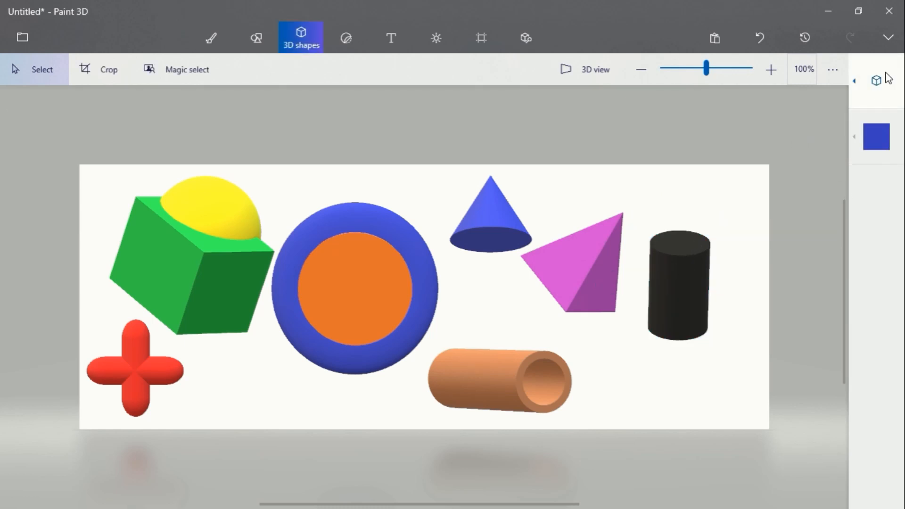
pyautogui.click(878, 81)
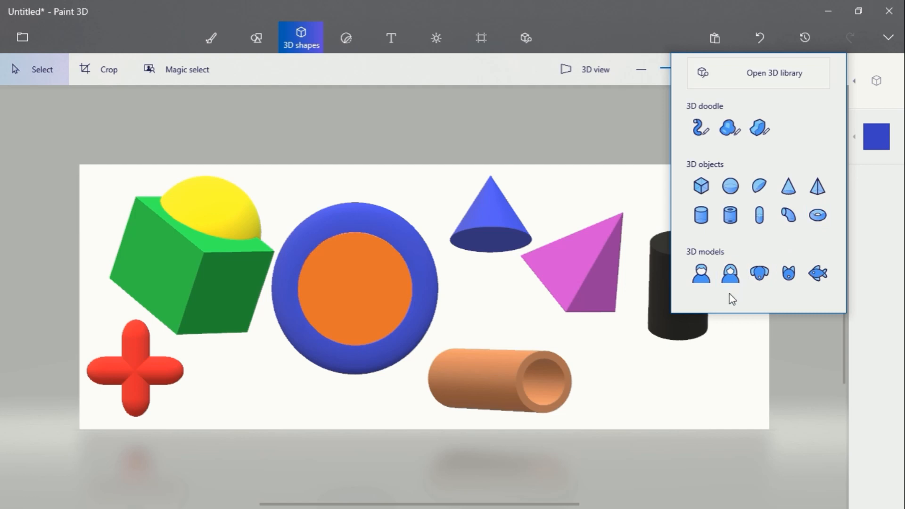
pyautogui.click(701, 133)
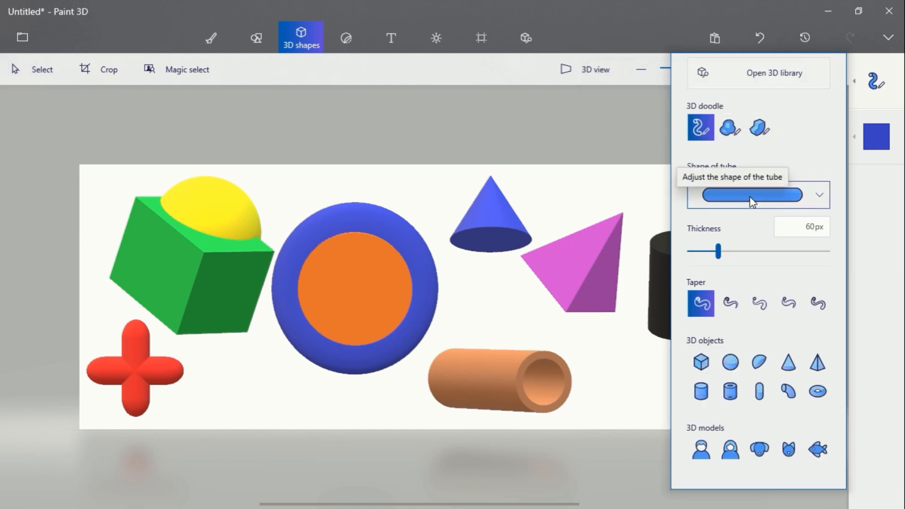
pyautogui.moveTo(717, 251); pyautogui.dragTo(701, 259)
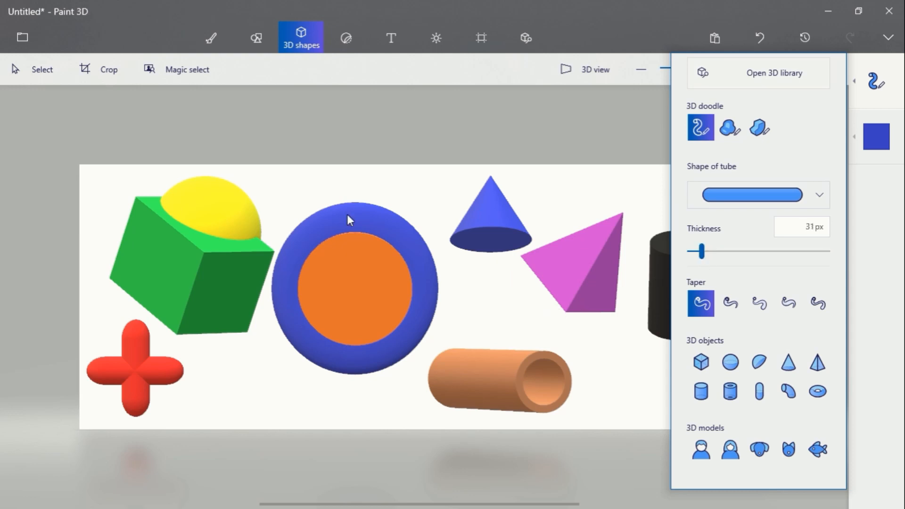
pyautogui.moveTo(286, 188)
pyautogui.mouseDown()
pyautogui.moveTo(399, 183)
pyautogui.moveTo(422, 204)
pyautogui.moveTo(436, 183)
pyautogui.moveTo(439, 239)
pyautogui.moveTo(471, 299)
pyautogui.moveTo(529, 331)
pyautogui.moveTo(707, 377)
pyautogui.moveTo(730, 336)
pyautogui.moveTo(722, 204)
pyautogui.moveTo(668, 204)
pyautogui.moveTo(639, 188)
pyautogui.moveTo(599, 197)
pyautogui.mouseUp()
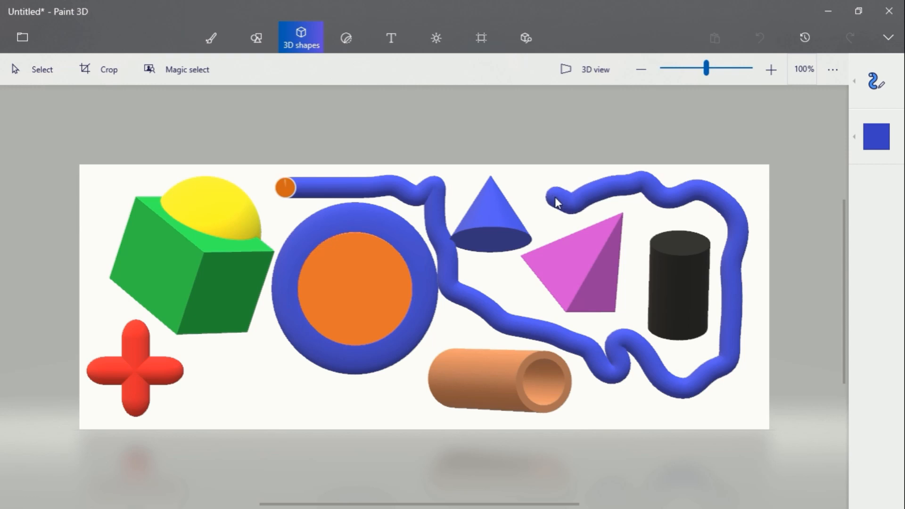
pyautogui.moveTo(555, 196); pyautogui.dragTo(555, 196)
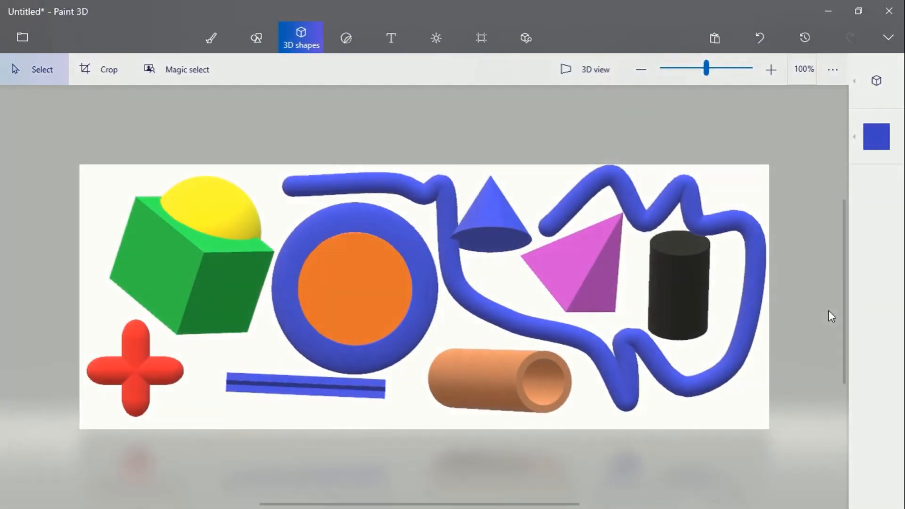
# Start a new project, choosing to save the current work and entering a project name for it
pyautogui.click(19, 37)
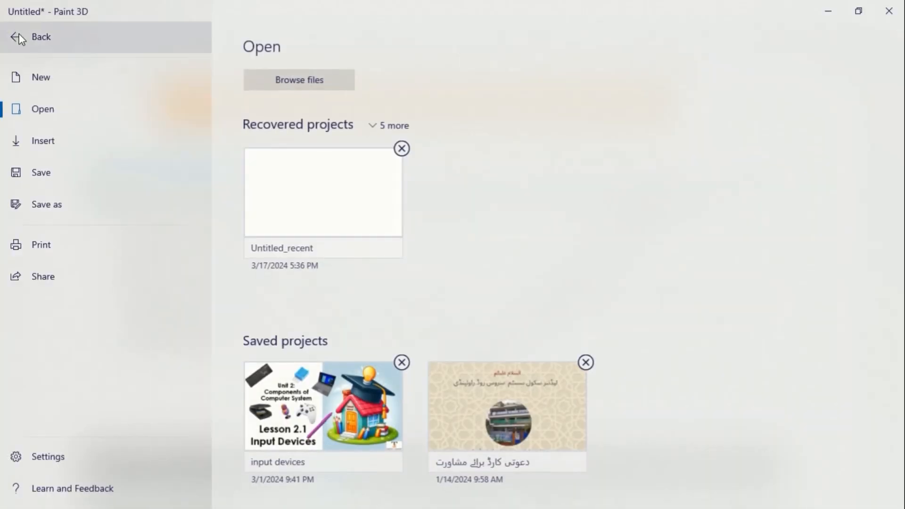
pyautogui.click(50, 80)
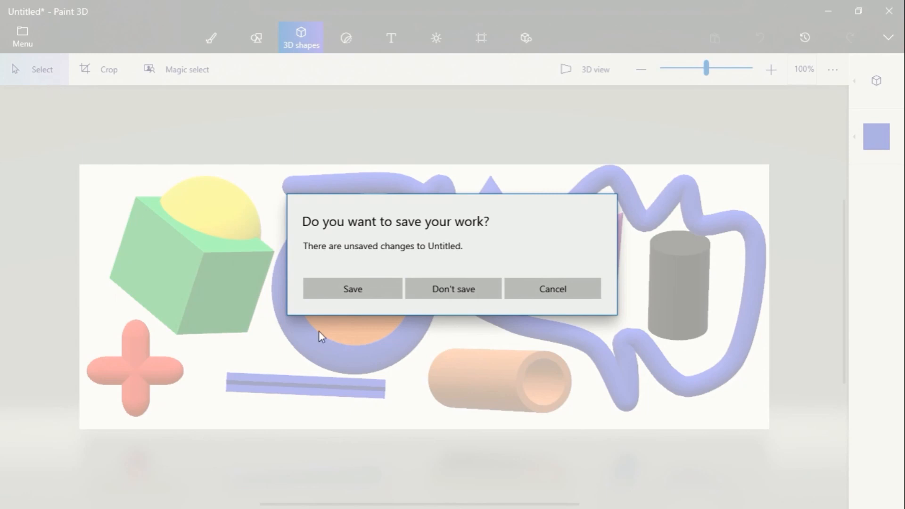
pyautogui.click(353, 289)
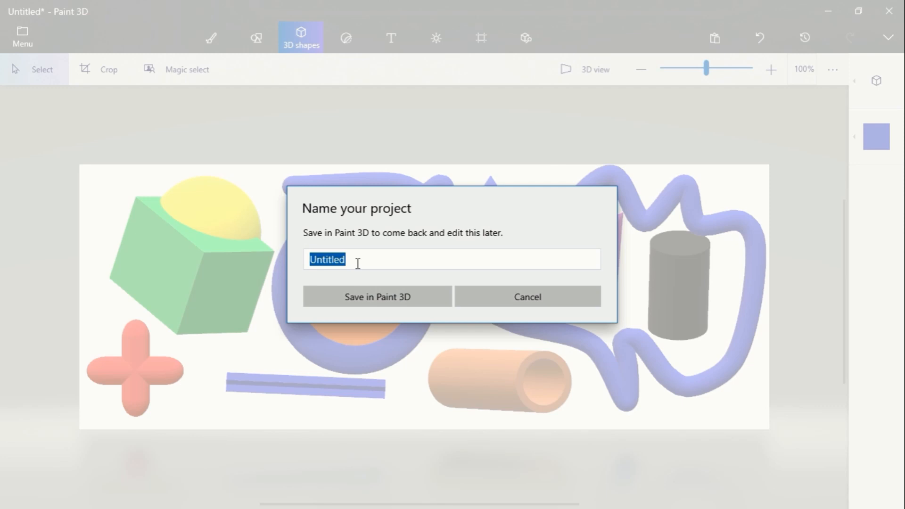
pyautogui.write('L')
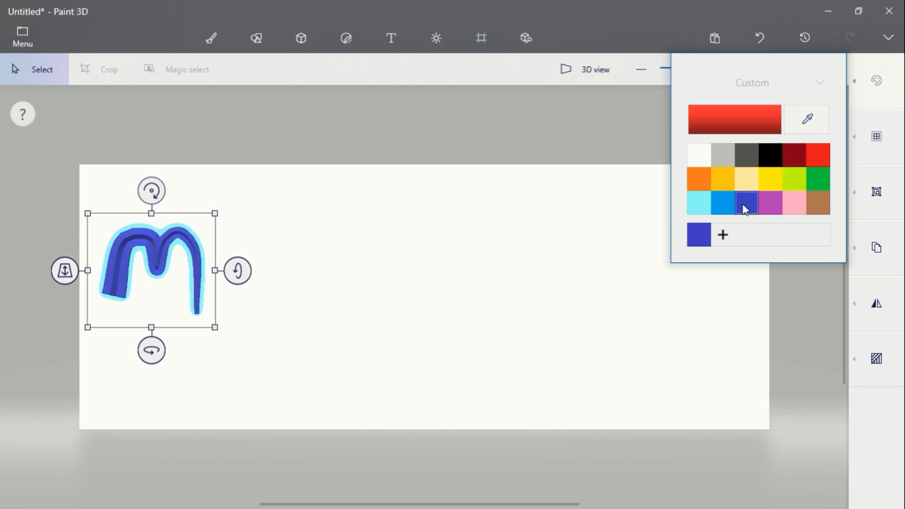
# Try Turquoise and indigo on the m-shaped tube doodle, settle on Pink, and deselect it
pyautogui.click(725, 203)
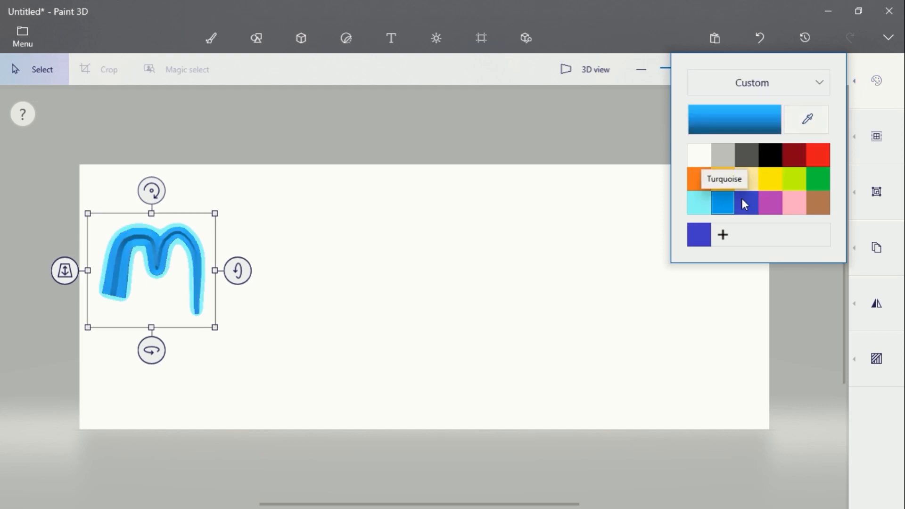
pyautogui.click(745, 203)
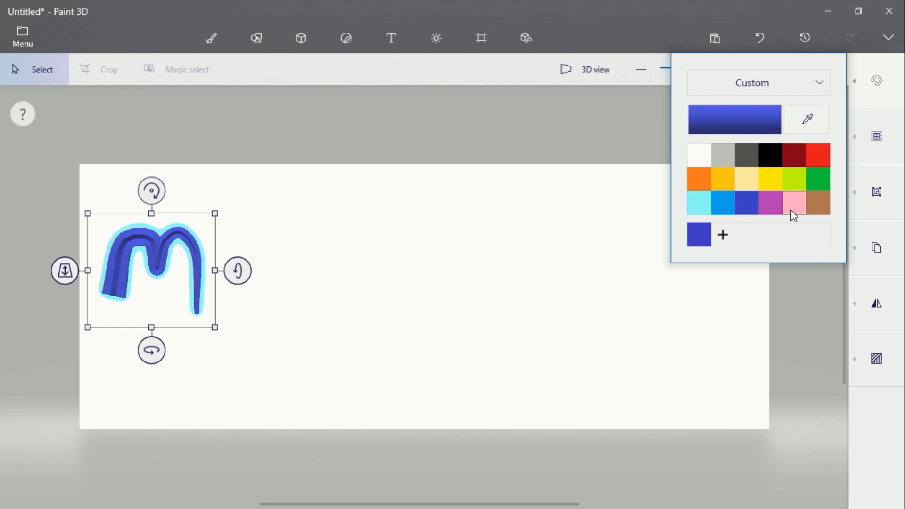
pyautogui.click(772, 204)
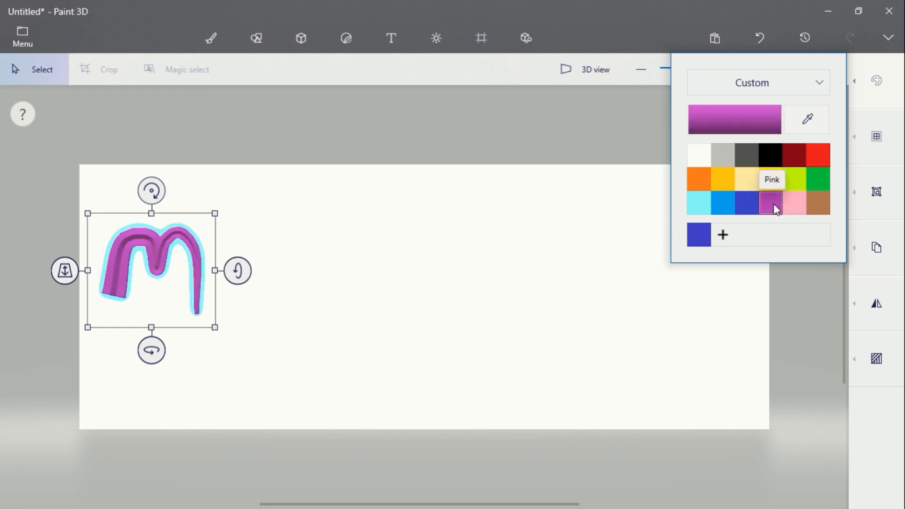
pyautogui.click(263, 349)
pyautogui.click(293, 330)
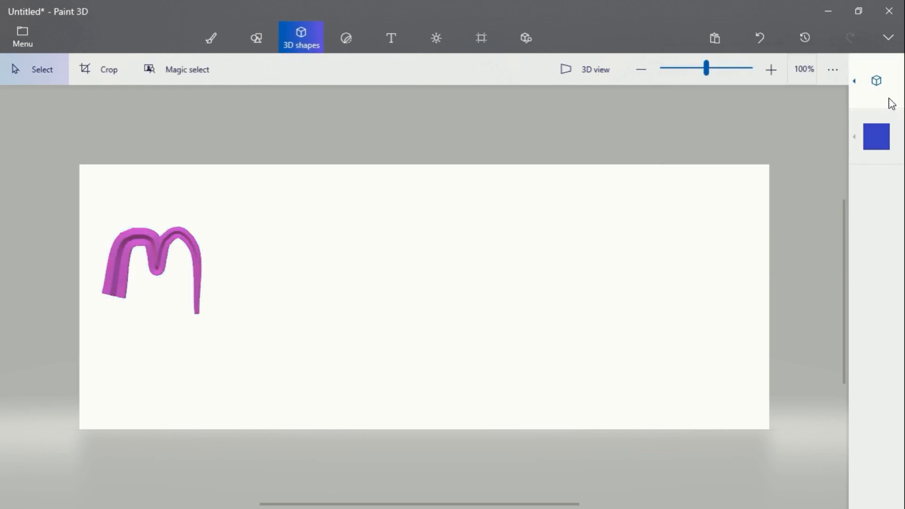
# Draw a spiral of the star-shaped tube beside the pink m, using the taper that widens from a thin start
pyautogui.click(876, 83)
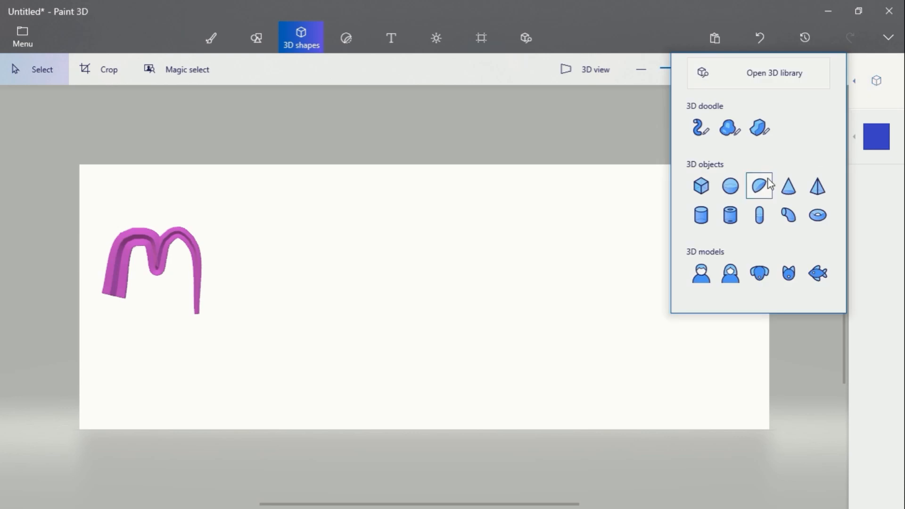
pyautogui.click(700, 128)
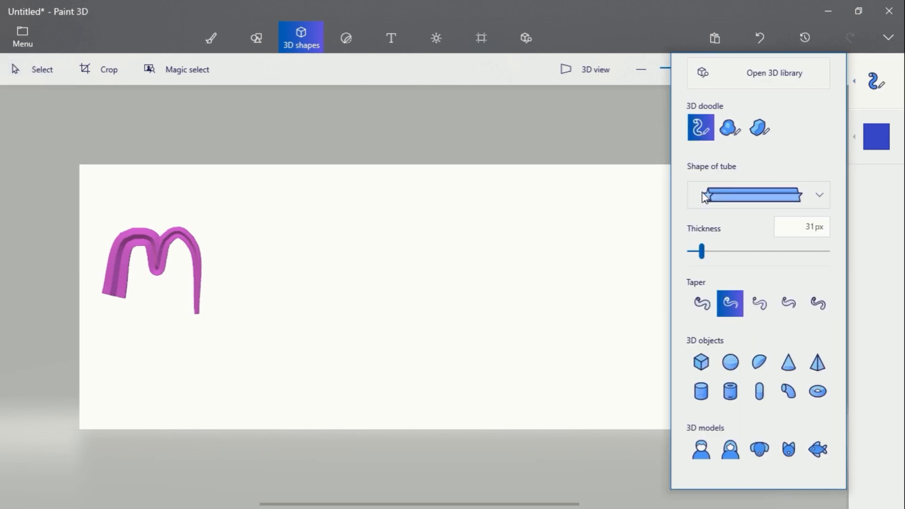
pyautogui.click(758, 304)
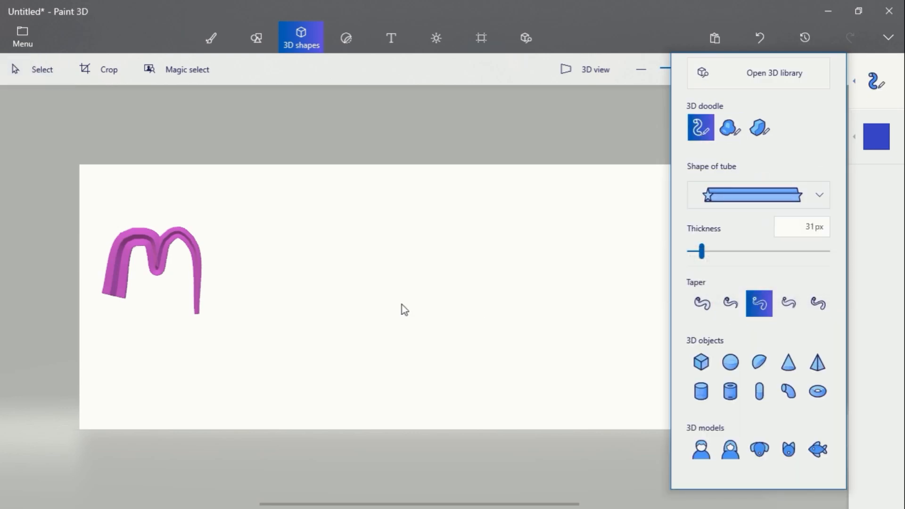
pyautogui.moveTo(223, 256)
pyautogui.mouseDown()
pyautogui.moveTo(269, 238)
pyautogui.moveTo(313, 265)
pyautogui.moveTo(315, 316)
pyautogui.moveTo(289, 345)
pyautogui.moveTo(230, 341)
pyautogui.moveTo(206, 301)
pyautogui.moveTo(218, 276)
pyautogui.moveTo(236, 261)
pyautogui.moveTo(292, 269)
pyautogui.moveTo(285, 320)
pyautogui.moveTo(241, 299)
pyautogui.moveTo(273, 287)
pyautogui.moveTo(267, 300)
pyautogui.moveTo(216, 279)
pyautogui.mouseUp()
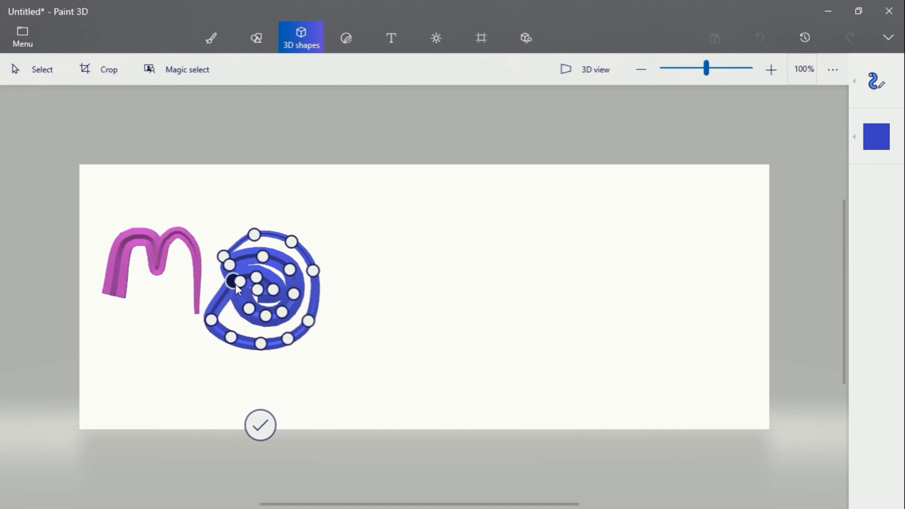
# Reshape the spiral's outer turn into a rounder curve, pull its thin start outward to open the loop, and finish the doodle
pyautogui.moveTo(211, 320)
pyautogui.mouseDown()
pyautogui.moveTo(225, 314)
pyautogui.moveTo(242, 333)
pyautogui.mouseUp()
pyautogui.click(231, 336)
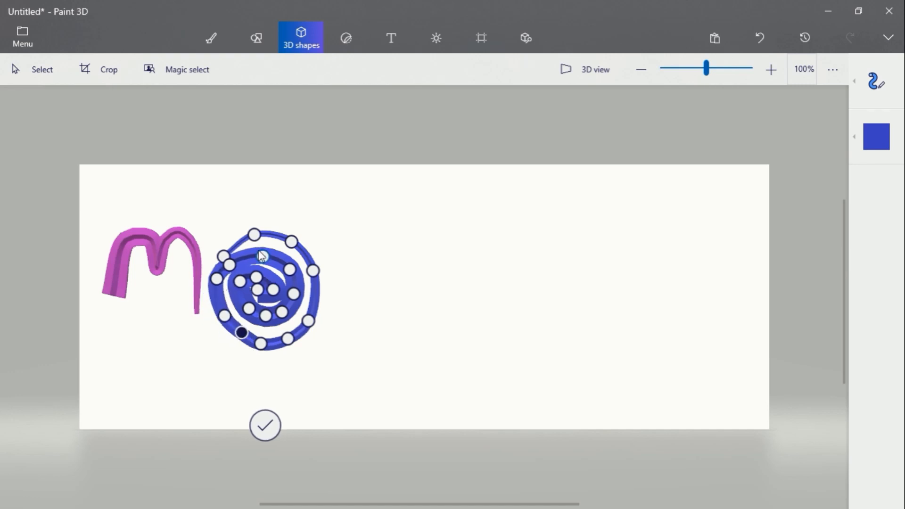
pyautogui.moveTo(224, 257)
pyautogui.mouseDown()
pyautogui.moveTo(222, 232)
pyautogui.moveTo(218, 243)
pyautogui.mouseUp()
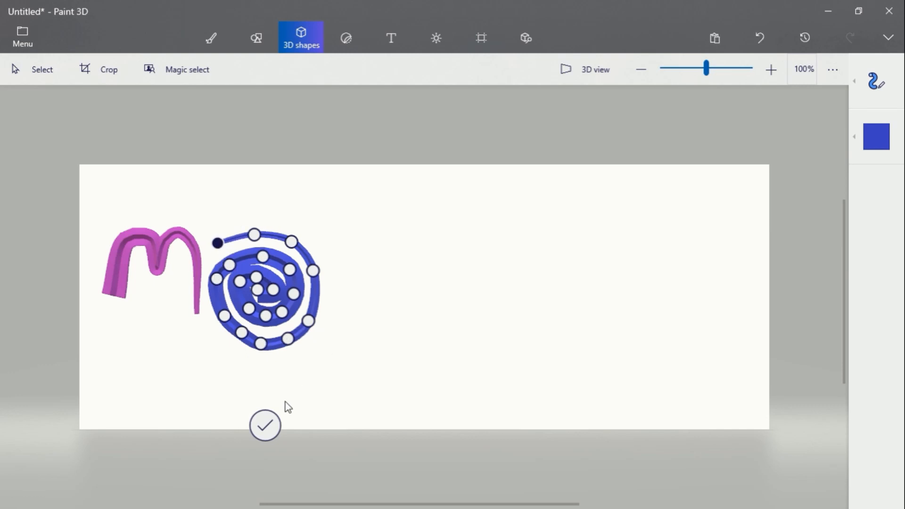
pyautogui.click(262, 430)
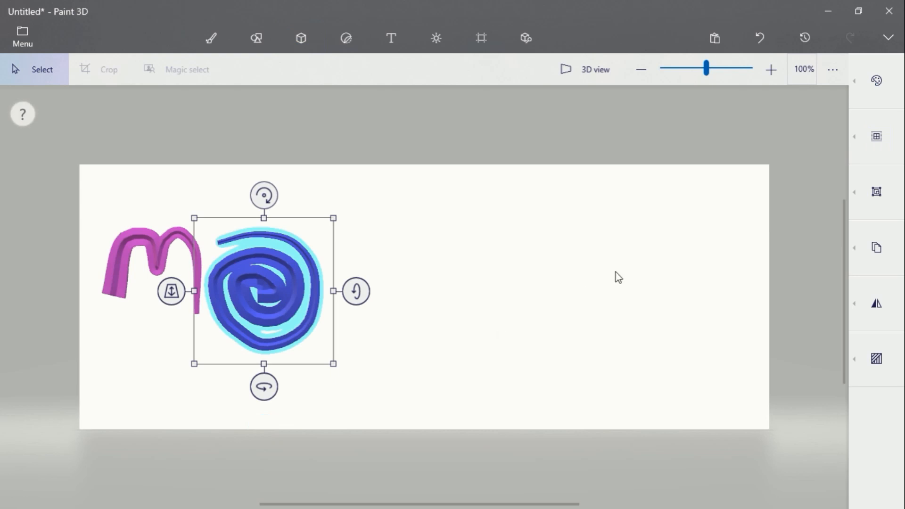
# Recolour the spiral Brown and deselect it
pyautogui.click(877, 92)
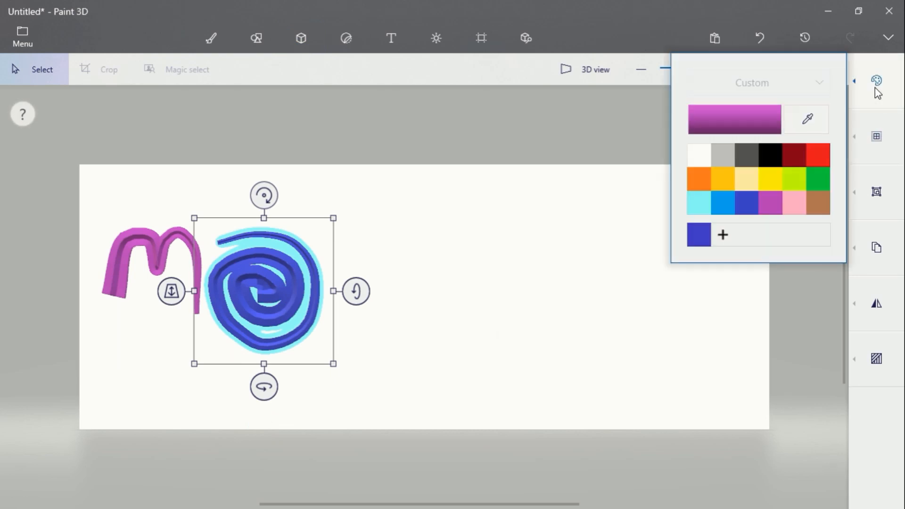
pyautogui.click(799, 199)
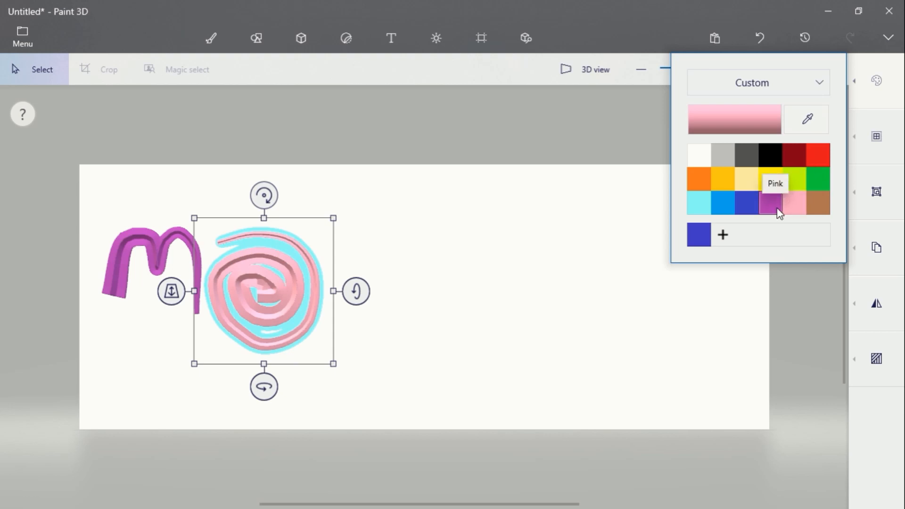
pyautogui.click(823, 204)
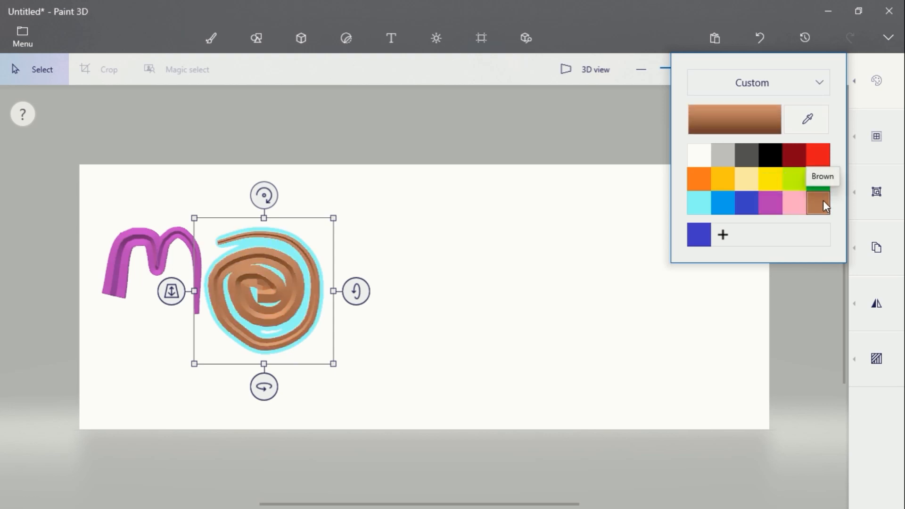
pyautogui.click(395, 294)
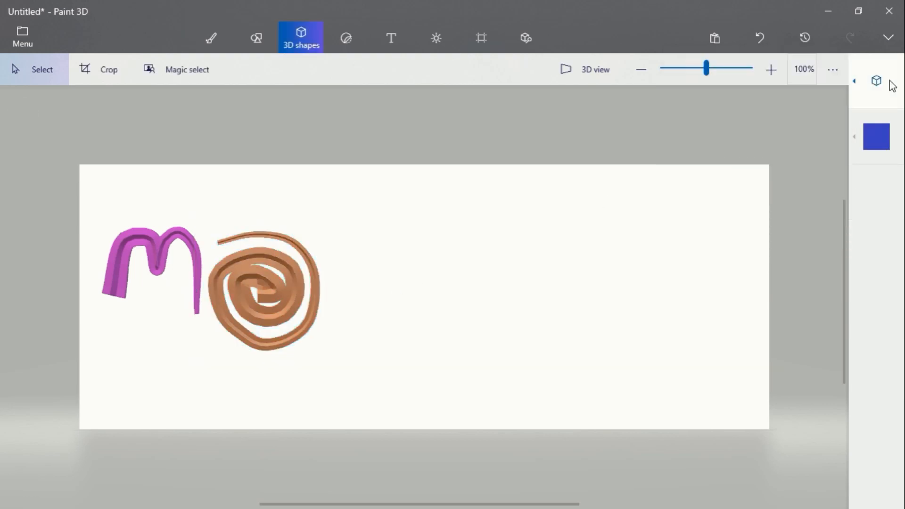
# Draw a large m beside the spiral with the tube taper that thins at both ends, and recolour it light turquoise
pyautogui.click(872, 88)
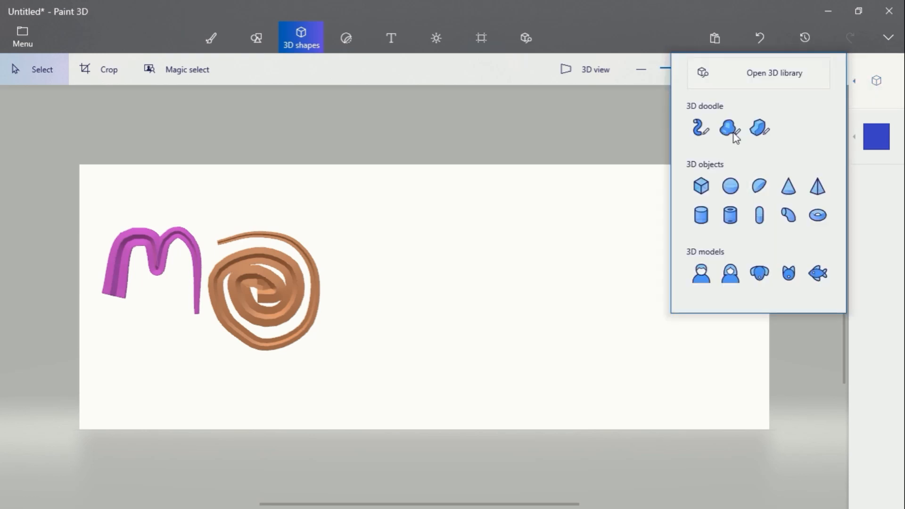
pyautogui.click(702, 131)
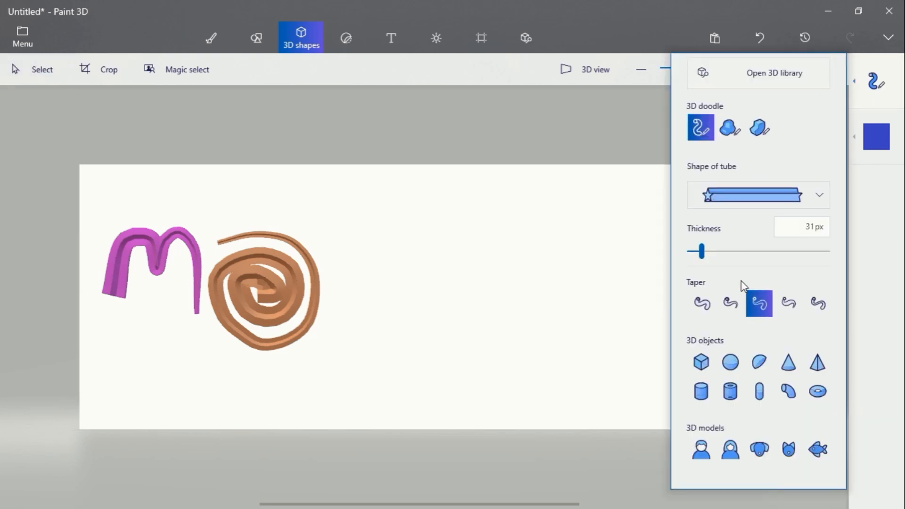
pyautogui.click(790, 308)
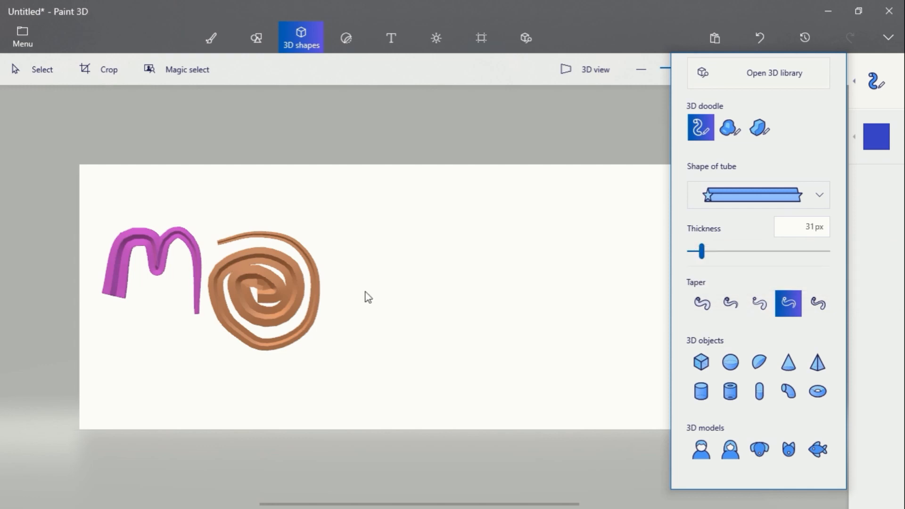
pyautogui.moveTo(342, 307)
pyautogui.mouseDown()
pyautogui.moveTo(360, 238)
pyautogui.moveTo(386, 227)
pyautogui.moveTo(427, 252)
pyautogui.moveTo(426, 313)
pyautogui.moveTo(423, 285)
pyautogui.moveTo(438, 248)
pyautogui.moveTo(455, 222)
pyautogui.moveTo(484, 216)
pyautogui.moveTo(497, 252)
pyautogui.moveTo(497, 322)
pyautogui.mouseUp()
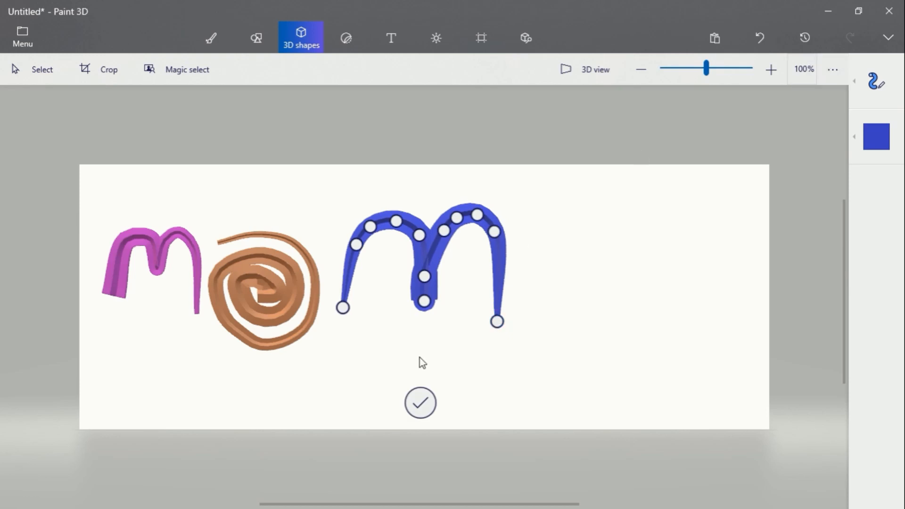
pyautogui.click(417, 405)
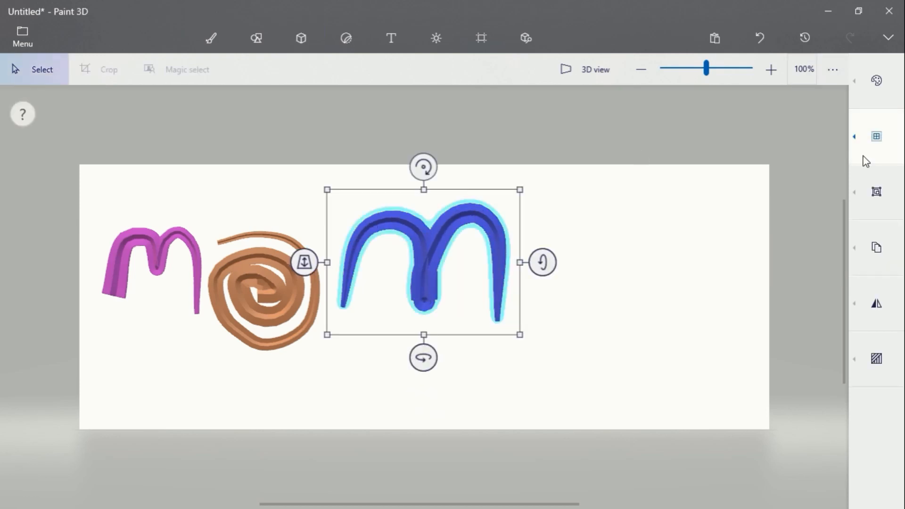
pyautogui.click(877, 82)
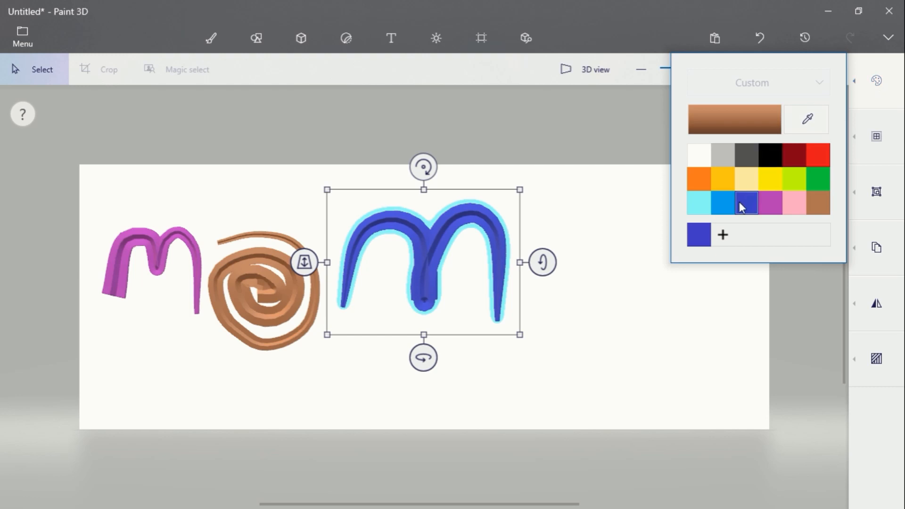
pyautogui.click(699, 202)
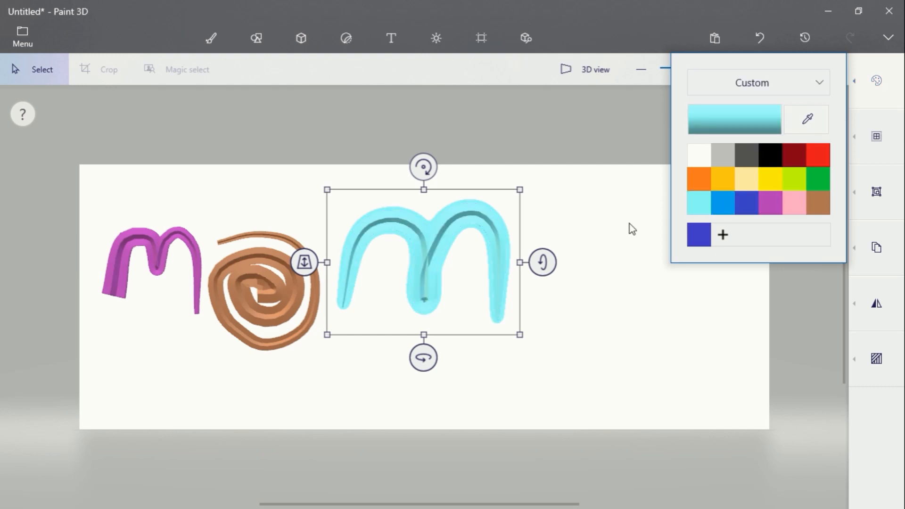
# Narrow the light turquoise m and move it slightly down to line up with the spiral
pyautogui.click(444, 254)
pyautogui.click(445, 254)
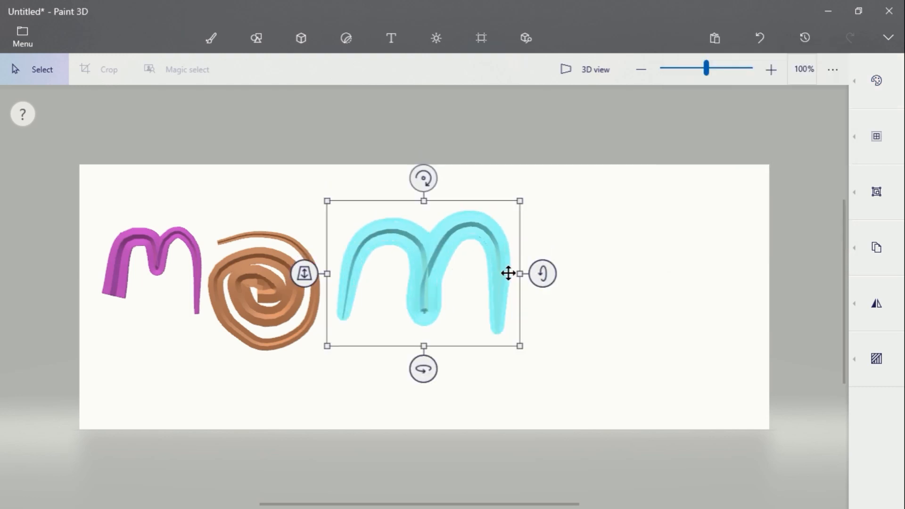
pyautogui.moveTo(520, 272); pyautogui.dragTo(458, 288)
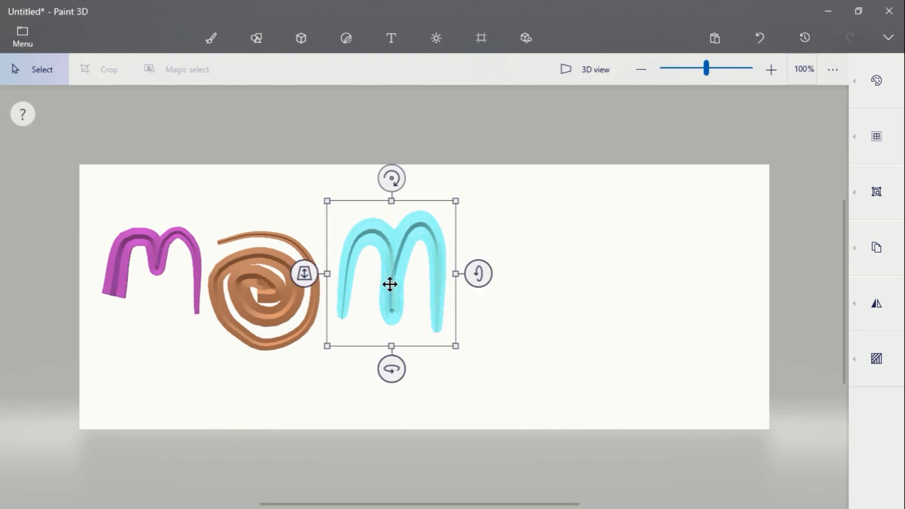
pyautogui.moveTo(390, 285); pyautogui.dragTo(394, 294)
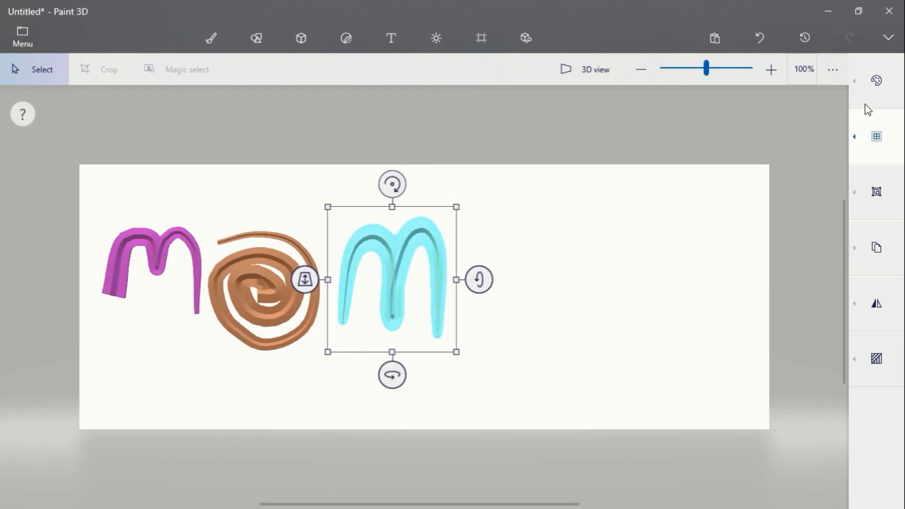
# Recolour the light turquoise m red and deselect it
pyautogui.click(879, 82)
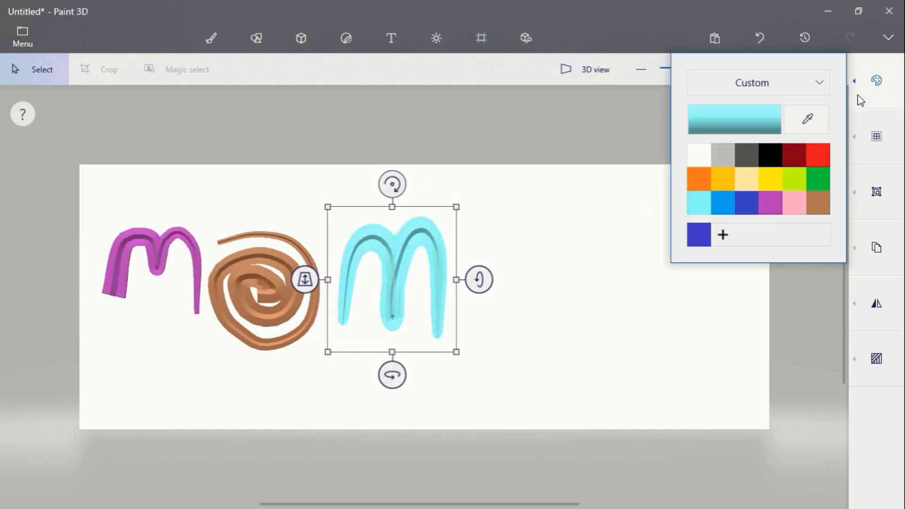
pyautogui.click(822, 158)
pyautogui.click(509, 319)
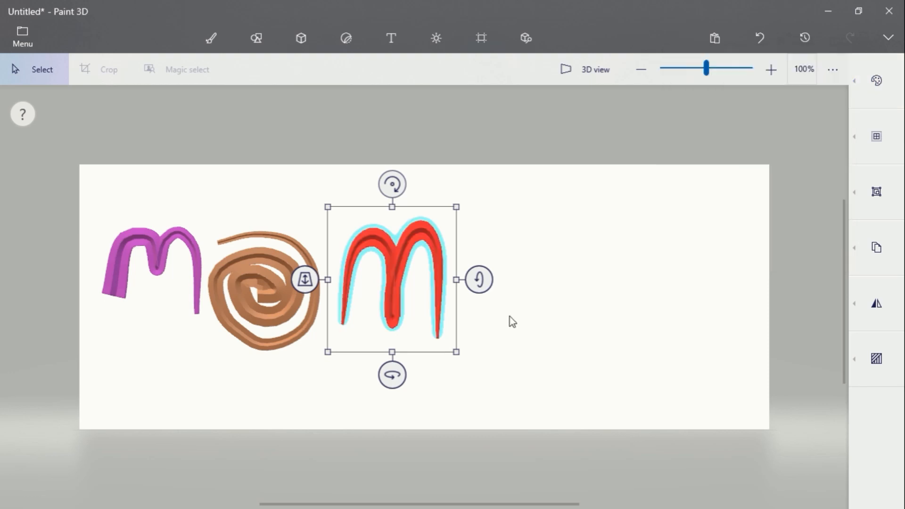
pyautogui.click(519, 315)
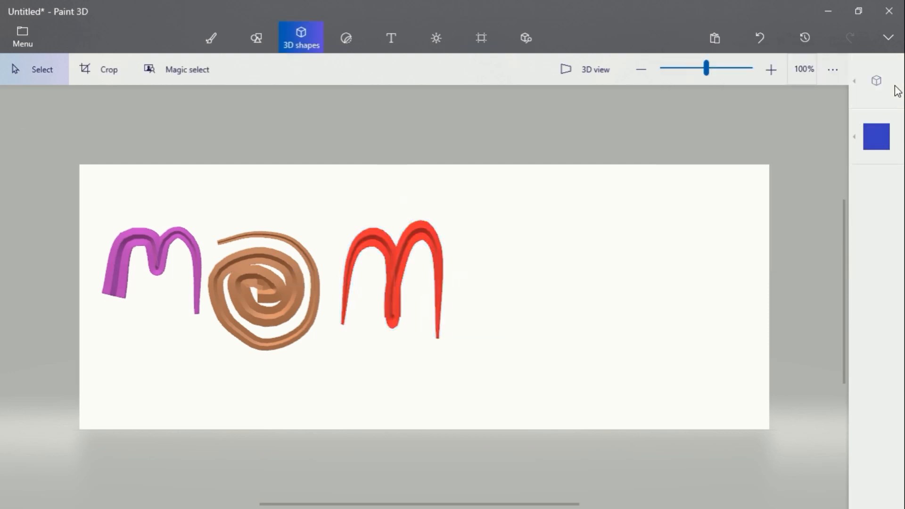
# Draw blue tube strokes beside the red m using the taper that is thick at both ends and thin in the middle
pyautogui.click(877, 81)
pyautogui.click(700, 127)
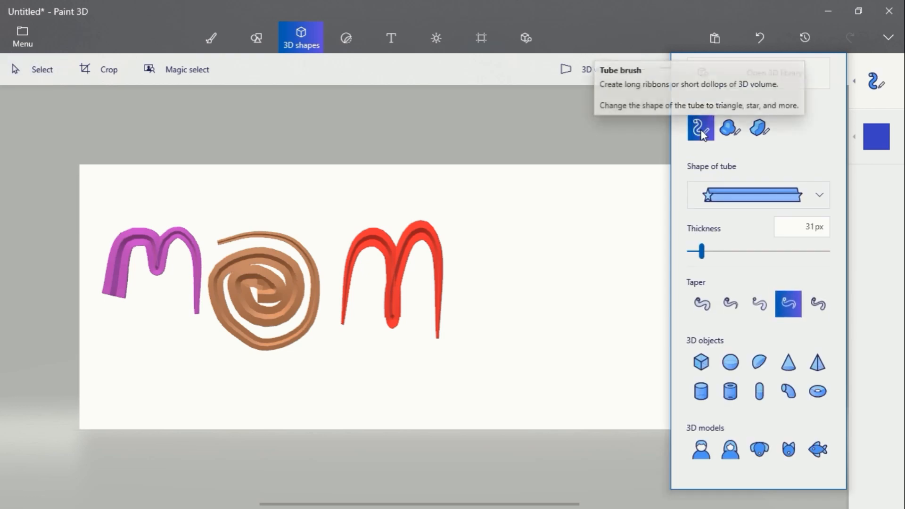
pyautogui.click(818, 304)
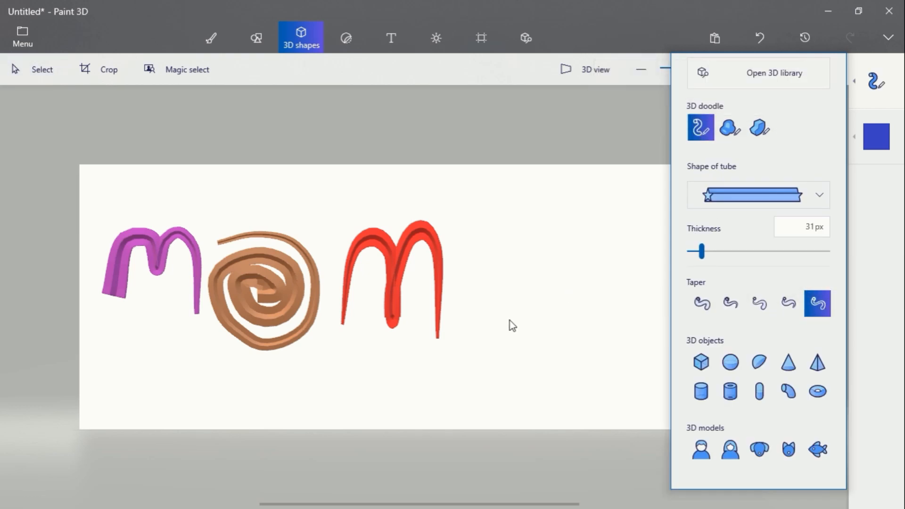
pyautogui.moveTo(508, 339)
pyautogui.mouseDown()
pyautogui.moveTo(504, 277)
pyautogui.moveTo(523, 231)
pyautogui.moveTo(556, 220)
pyautogui.moveTo(571, 219)
pyautogui.moveTo(621, 267)
pyautogui.moveTo(608, 333)
pyautogui.moveTo(588, 352)
pyautogui.moveTo(544, 346)
pyautogui.moveTo(529, 302)
pyautogui.moveTo(534, 272)
pyautogui.mouseUp()
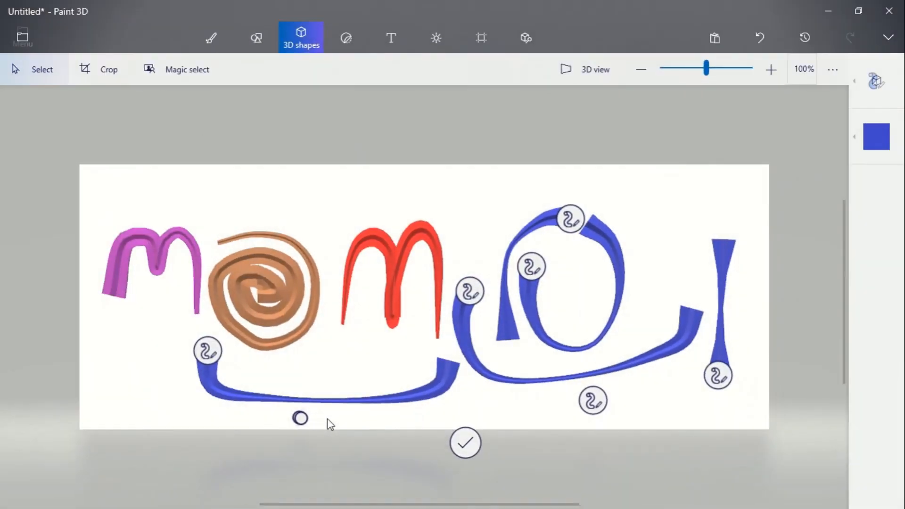
# Add small tube dabs, a shallow curved stroke and a small loop below the word with the same taper
pyautogui.click(315, 418)
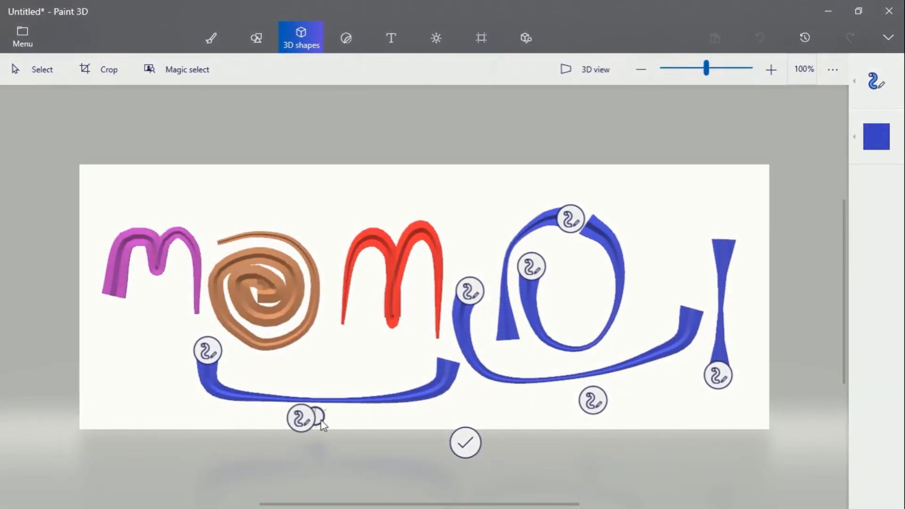
pyautogui.moveTo(333, 417); pyautogui.dragTo(344, 420)
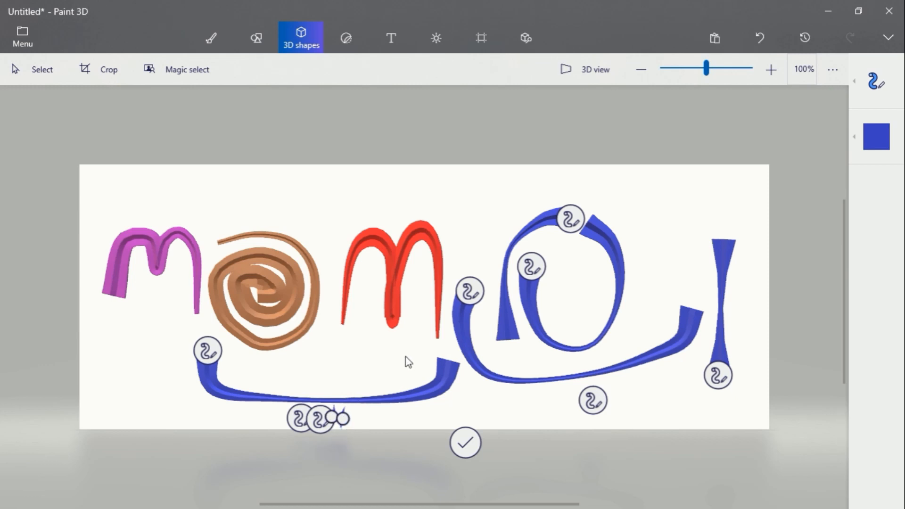
pyautogui.moveTo(406, 357)
pyautogui.mouseDown()
pyautogui.moveTo(410, 363)
pyautogui.moveTo(358, 377)
pyautogui.moveTo(276, 383)
pyautogui.moveTo(259, 362)
pyautogui.mouseUp()
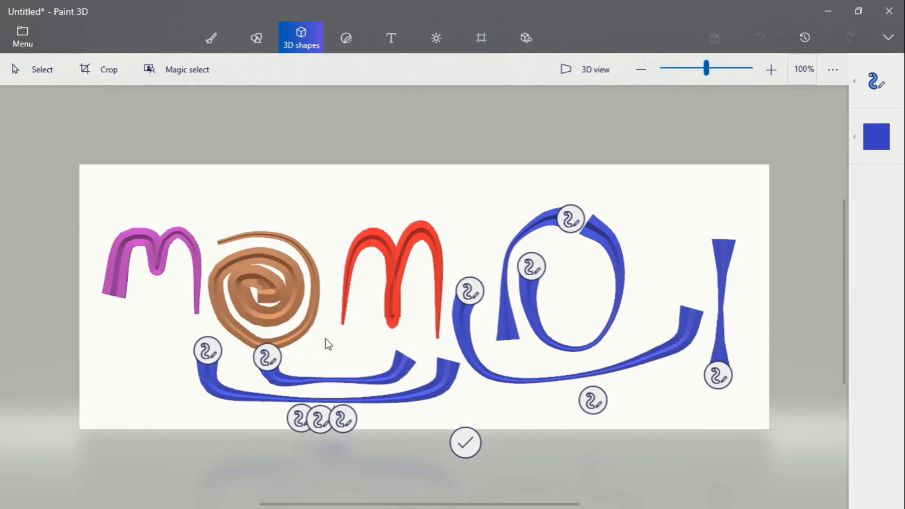
pyautogui.moveTo(330, 365)
pyautogui.mouseDown()
pyautogui.moveTo(330, 345)
pyautogui.moveTo(320, 365)
pyautogui.mouseUp()
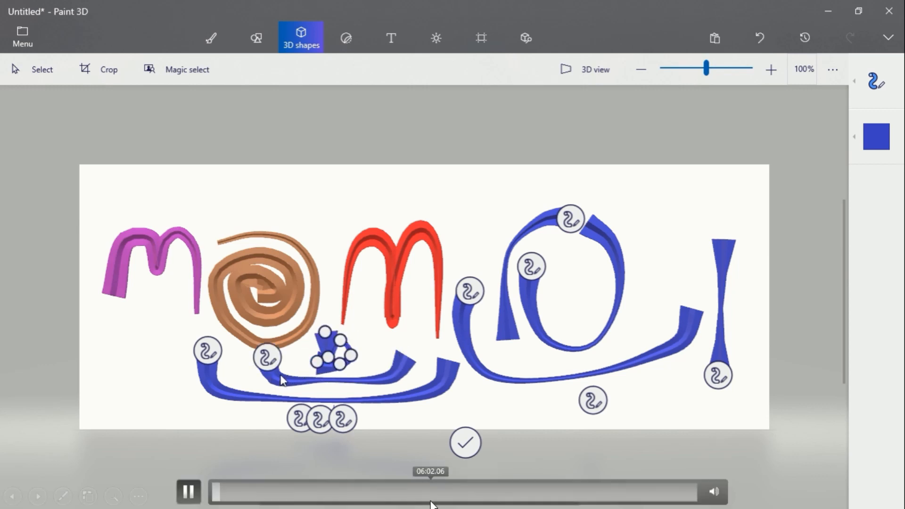
pyautogui.click(252, 490)
pyautogui.click(252, 490)
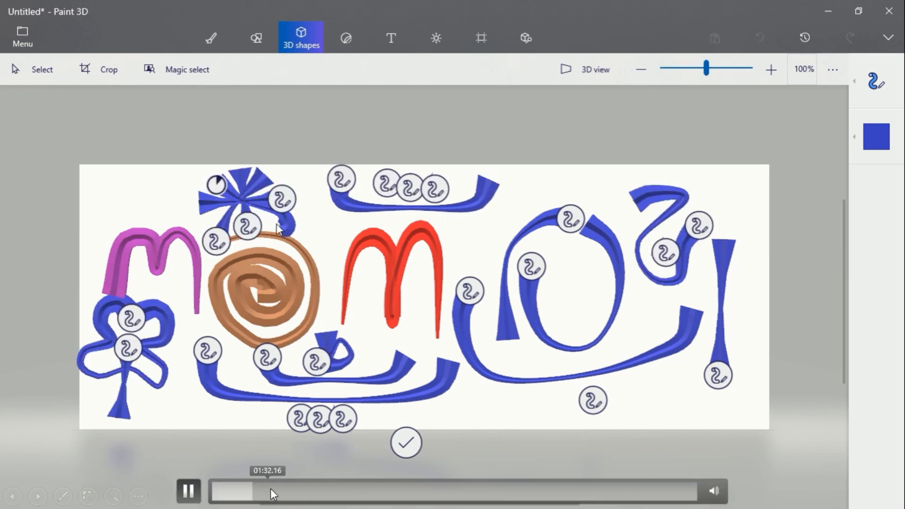
pyautogui.click(297, 491)
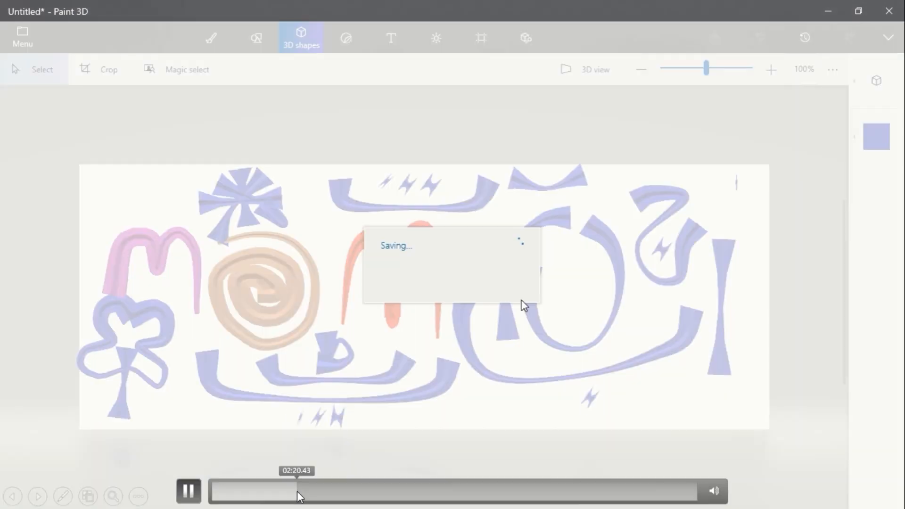
pyautogui.click(329, 494)
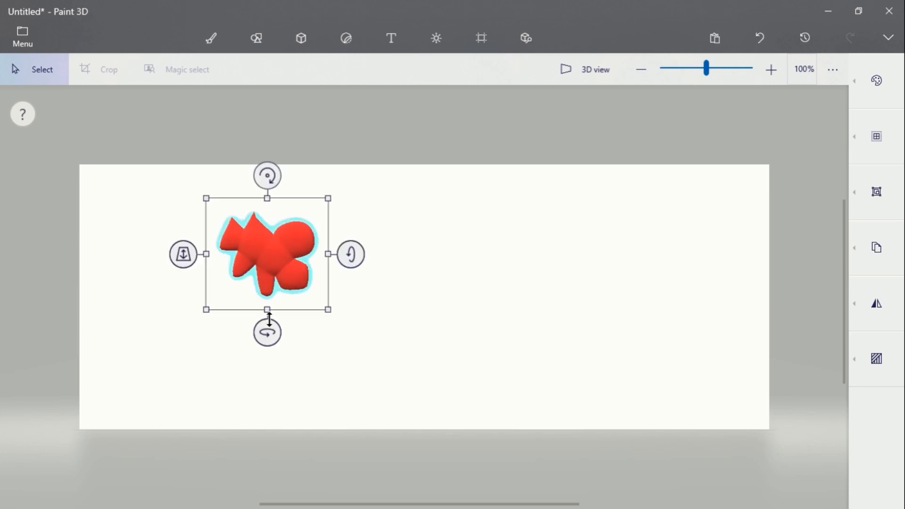
# Stretch the red soft-edged doodle slightly taller, rotate it to nearly upside down, and deselect it
pyautogui.moveTo(269, 319); pyautogui.dragTo(269, 333)
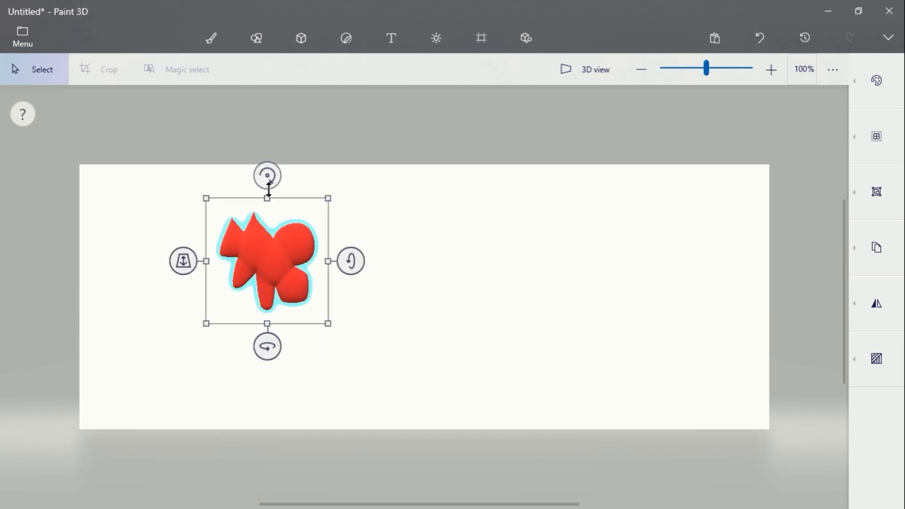
pyautogui.moveTo(268, 175); pyautogui.dragTo(248, 266)
pyautogui.click(514, 250)
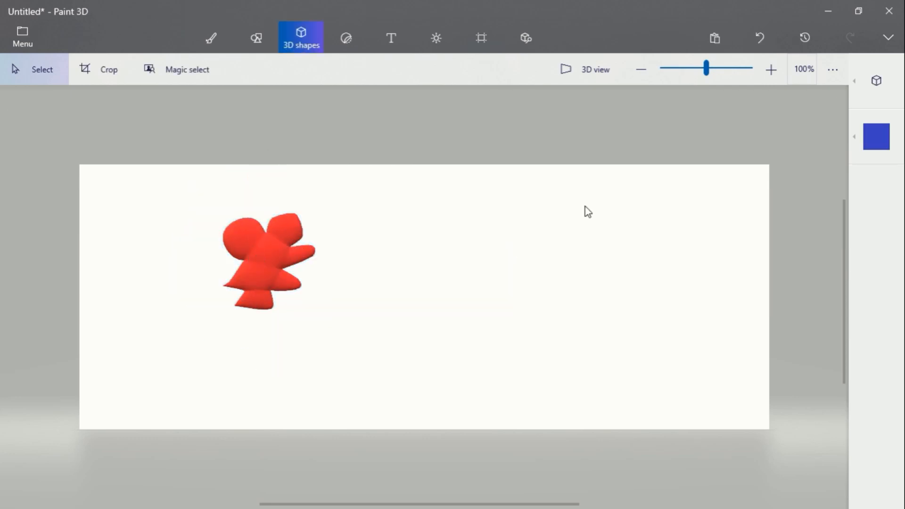
# Draw a long jagged closed shape diagonally across the canvas with the sharp edge 3D doodle
pyautogui.click(877, 81)
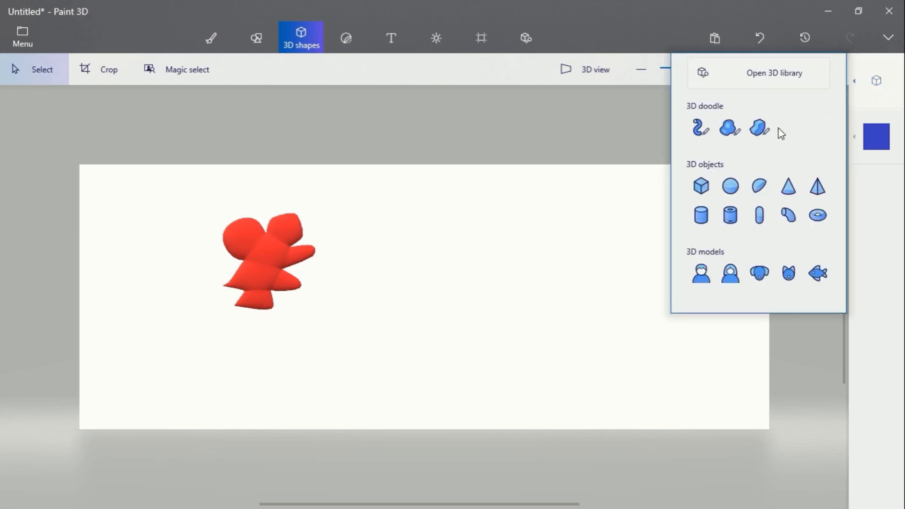
pyautogui.click(759, 127)
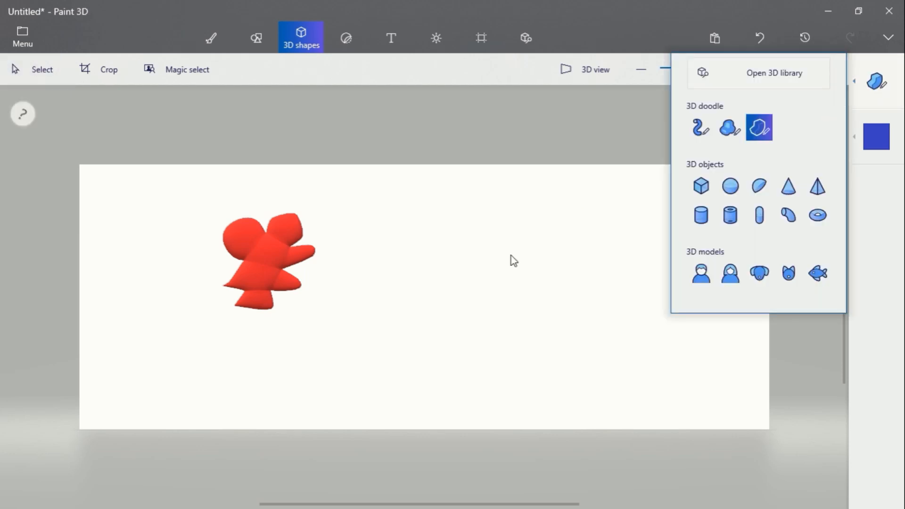
pyautogui.click(480, 200)
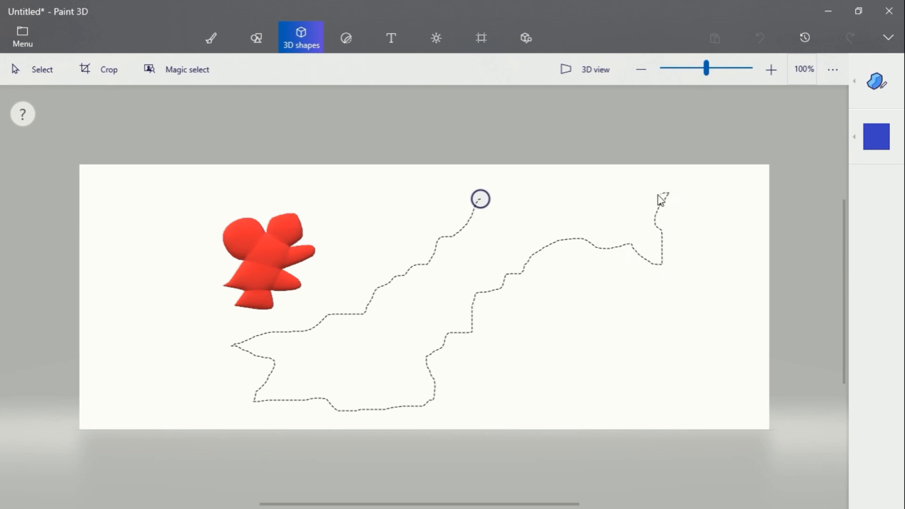
pyautogui.moveTo(627, 173); pyautogui.dragTo(565, 189)
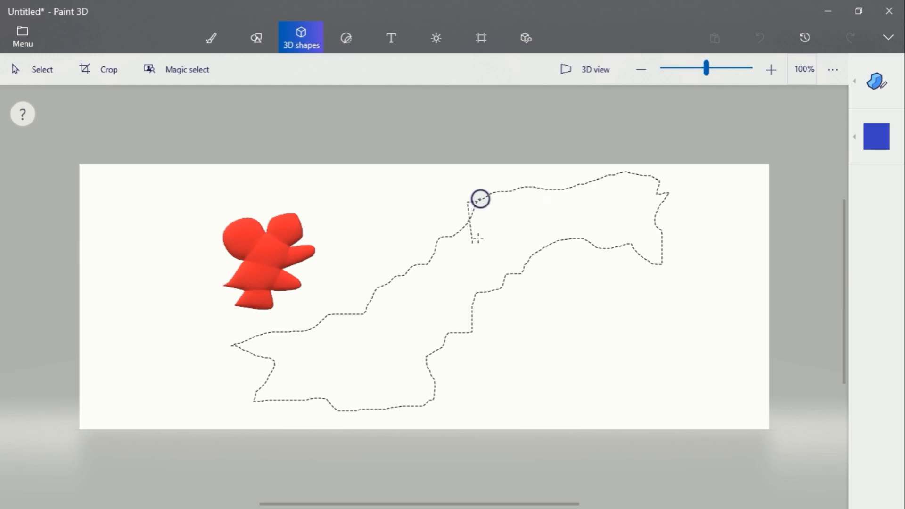
pyautogui.moveTo(478, 238); pyautogui.dragTo(483, 201)
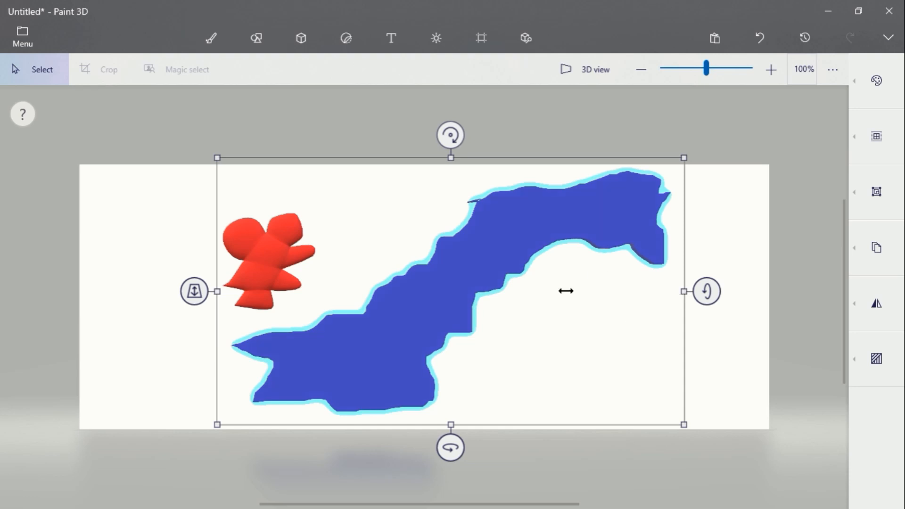
# Reduce the blue jagged shape's width and height to a small size and place it just beside the red doodle
pyautogui.moveTo(565, 291); pyautogui.dragTo(414, 317)
pyautogui.moveTo(327, 279); pyautogui.dragTo(410, 270)
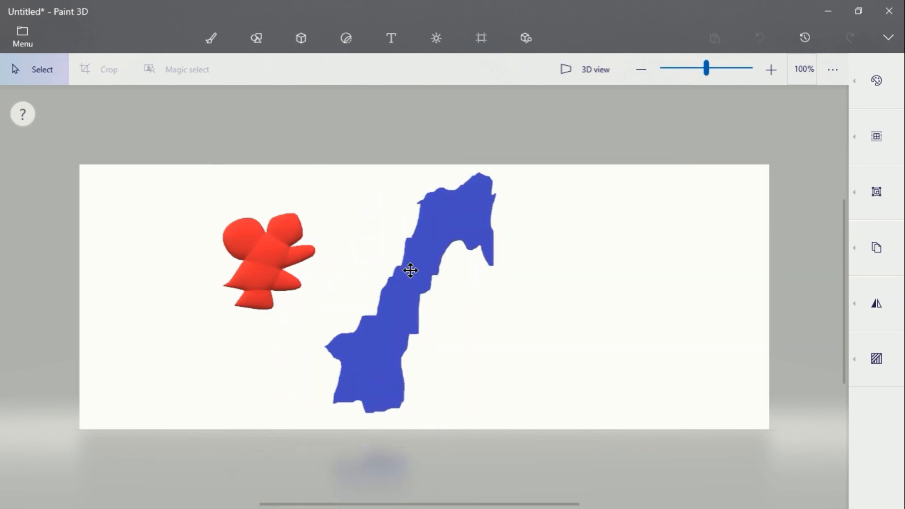
pyautogui.moveTo(410, 427); pyautogui.dragTo(411, 301)
pyautogui.moveTo(408, 256); pyautogui.dragTo(388, 297)
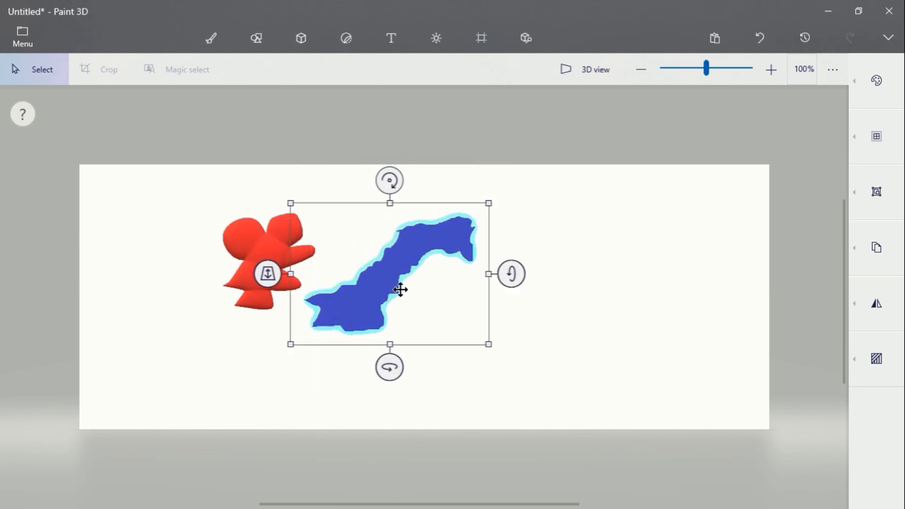
pyautogui.moveTo(483, 206); pyautogui.dragTo(408, 257)
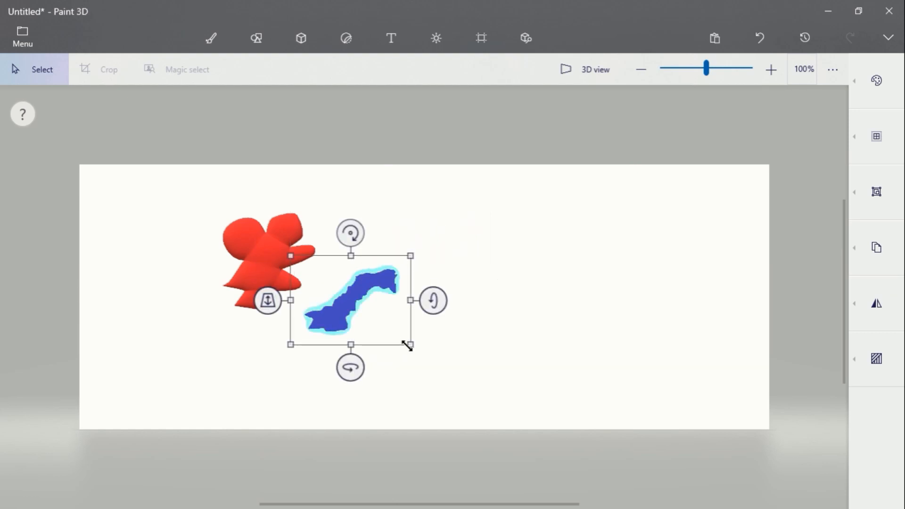
pyautogui.moveTo(407, 345); pyautogui.dragTo(423, 367)
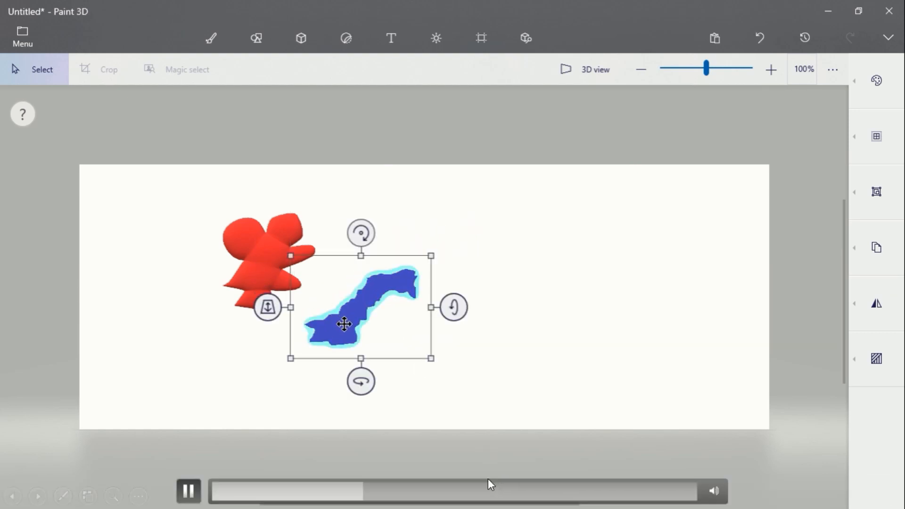
pyautogui.click(406, 493)
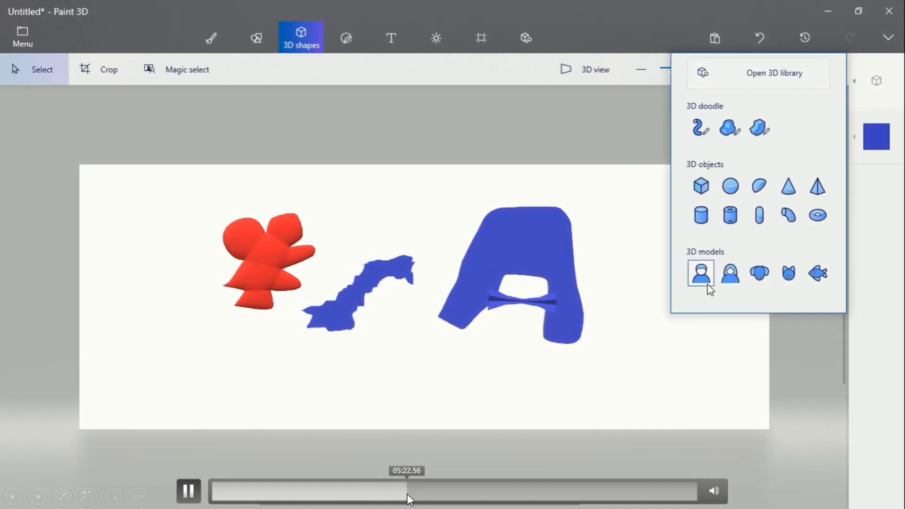
pyautogui.click(432, 494)
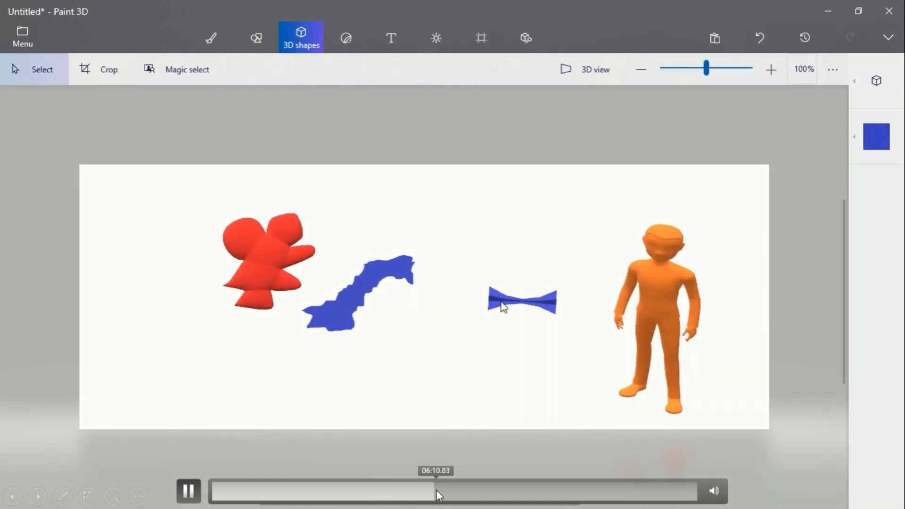
pyautogui.click(422, 493)
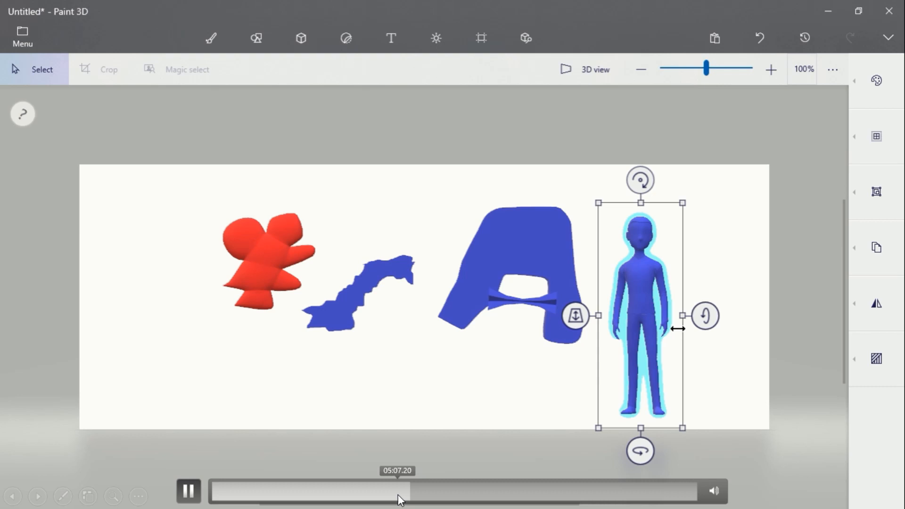
pyautogui.click(399, 494)
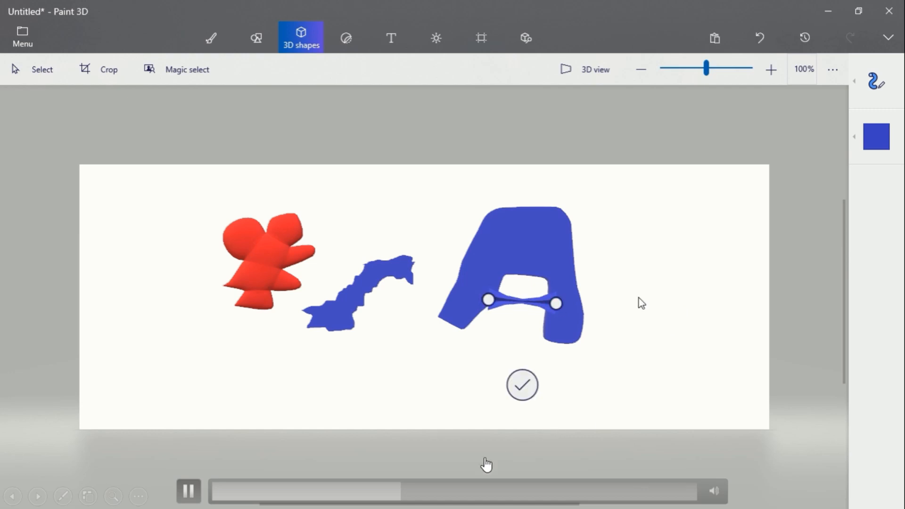
pyautogui.click(404, 492)
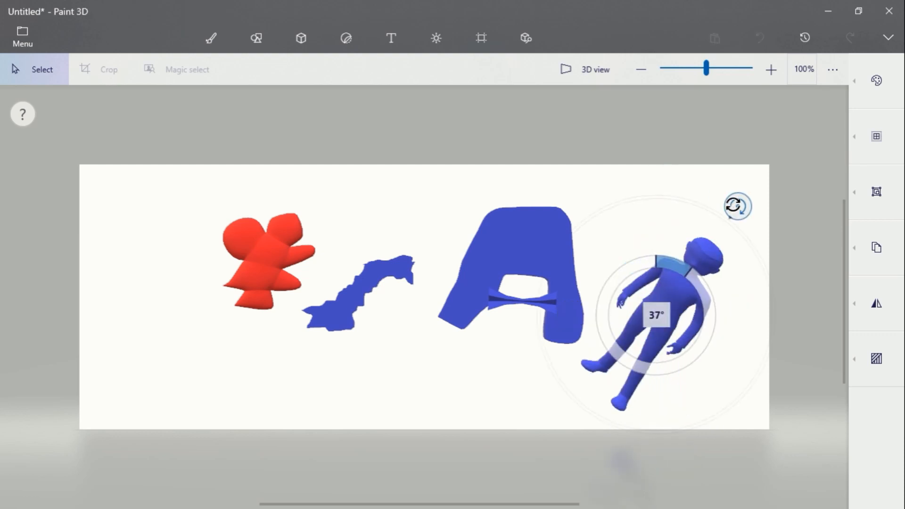
# Rotate the blue man model clockwise in the plane of the canvas
pyautogui.moveTo(745, 367); pyautogui.dragTo(660, 213)
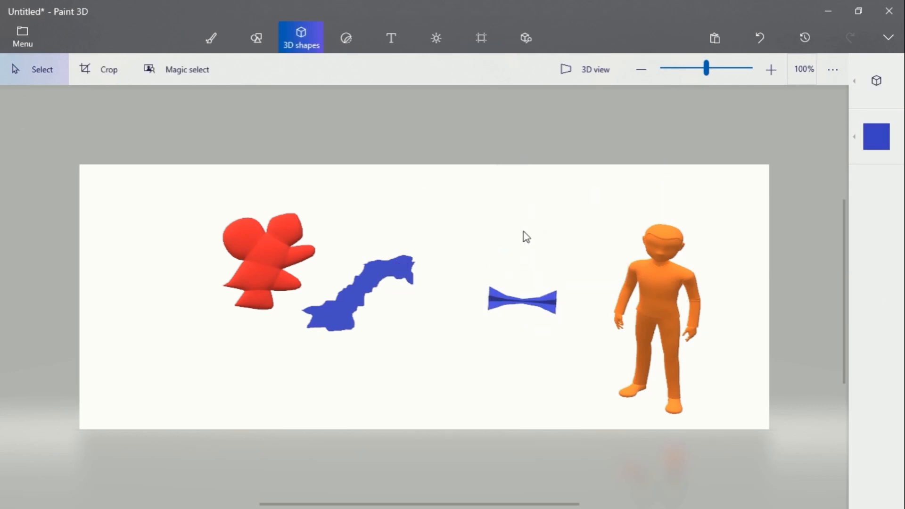
# Delete the blue bow-tie tube, the blue jagged shape and the red doodle, keeping only the orange man
pyautogui.click(503, 307)
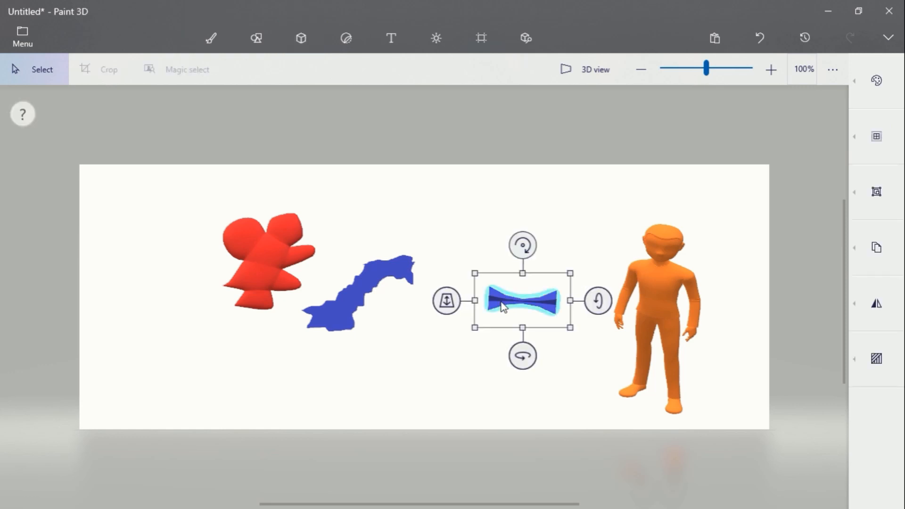
pyautogui.press('Delete')
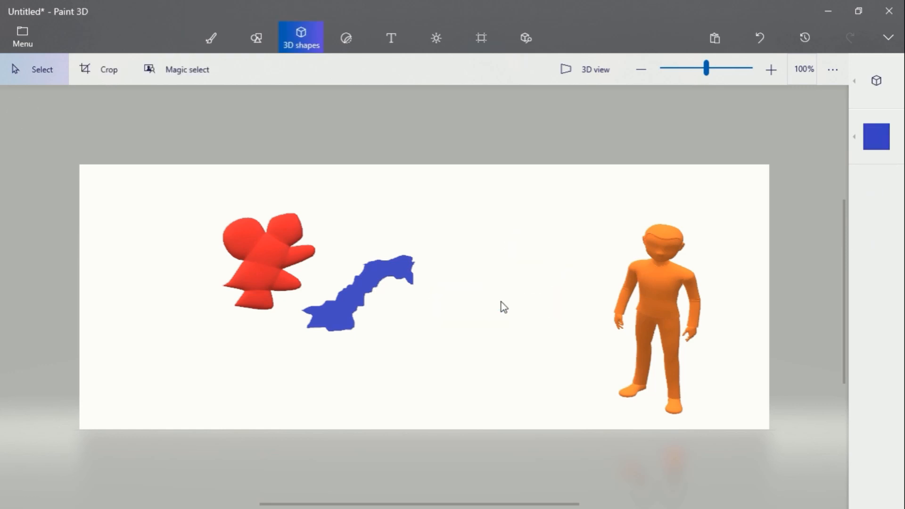
pyautogui.click(356, 292)
pyautogui.press('Delete')
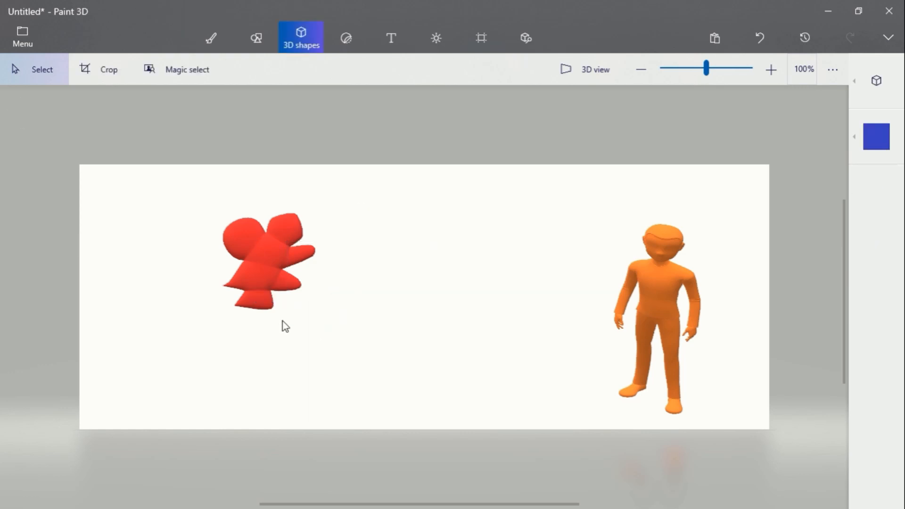
pyautogui.click(269, 262)
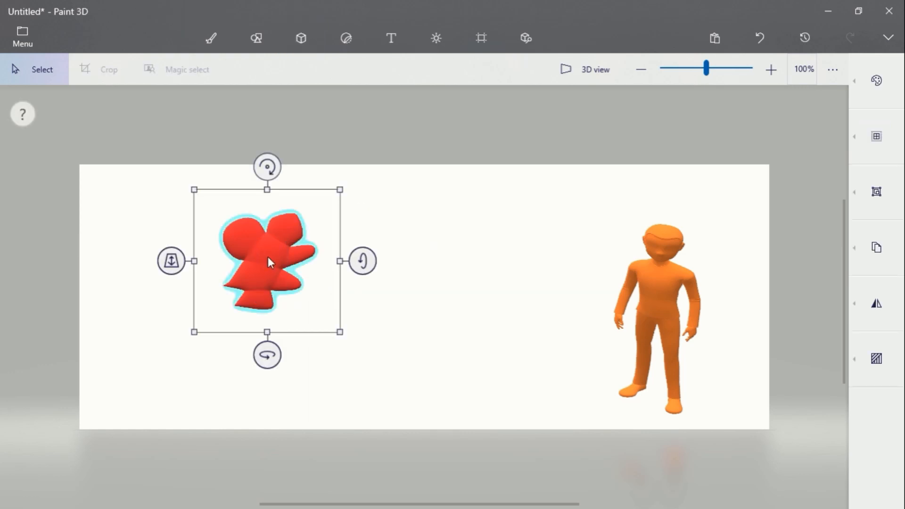
pyautogui.press('Delete')
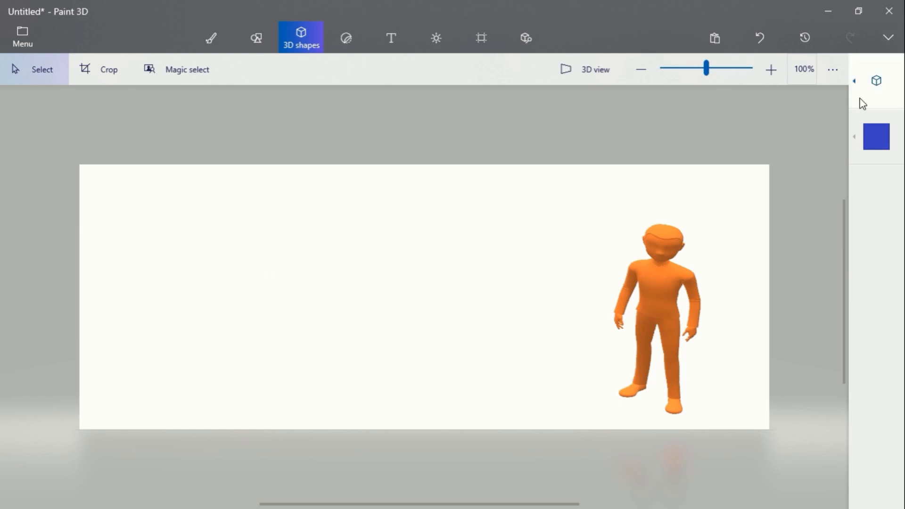
# Add a blue woman 3D model on the empty side of the canvas, nearly as tall as the orange man
pyautogui.click(868, 86)
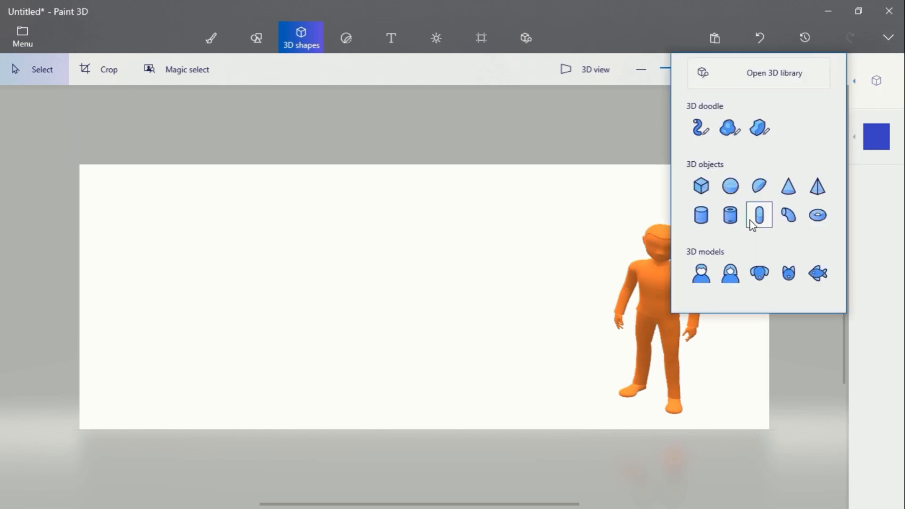
pyautogui.click(730, 282)
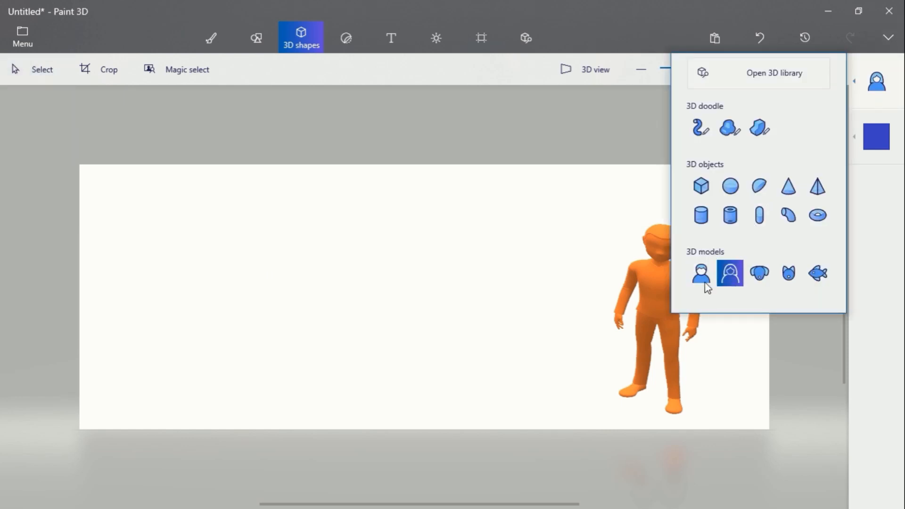
pyautogui.moveTo(269, 248); pyautogui.dragTo(370, 418)
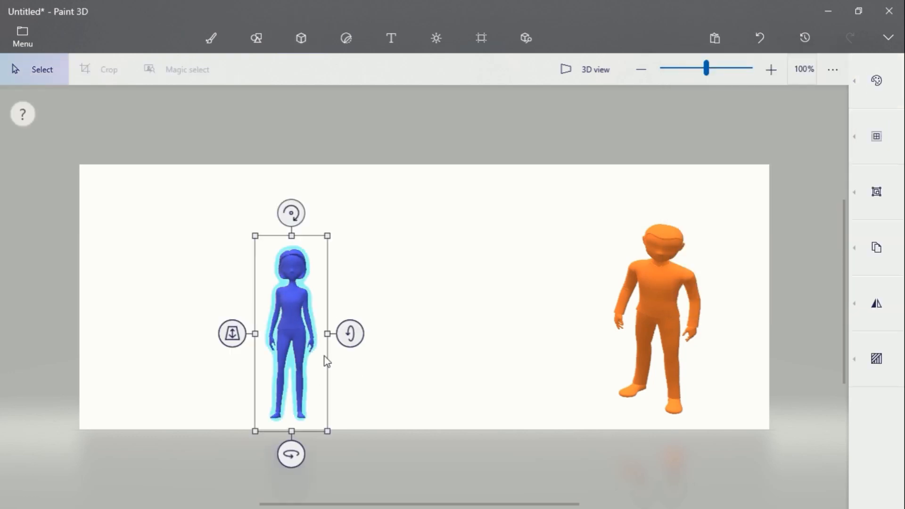
# Enlarge the blue woman model slightly in width and height, turning it about its vertical axis to profile and back to face forward
pyautogui.moveTo(332, 332)
pyautogui.mouseDown()
pyautogui.moveTo(366, 338)
pyautogui.moveTo(347, 334)
pyautogui.mouseUp()
pyautogui.moveTo(297, 454); pyautogui.dragTo(327, 454)
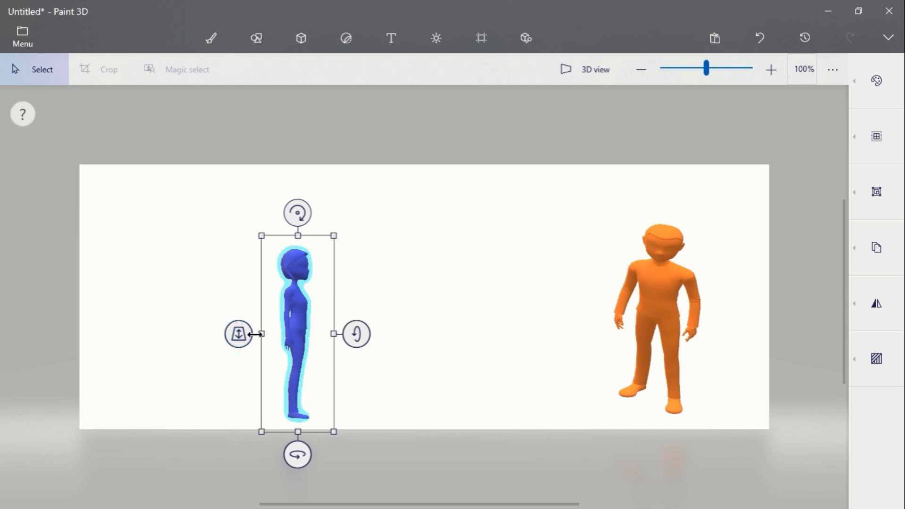
pyautogui.moveTo(259, 333)
pyautogui.mouseDown()
pyautogui.moveTo(232, 334)
pyautogui.moveTo(256, 334)
pyautogui.mouseUp()
pyautogui.moveTo(296, 234); pyautogui.dragTo(317, 221)
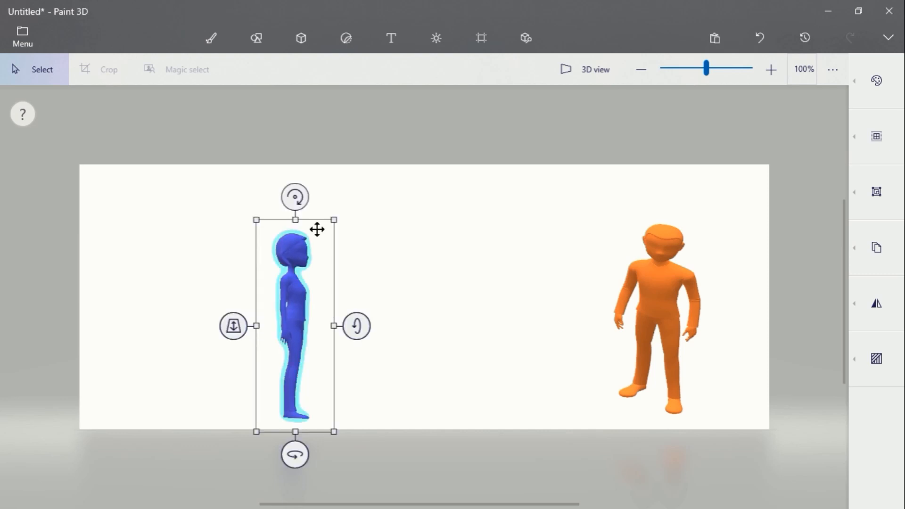
pyautogui.moveTo(295, 455); pyautogui.dragTo(276, 454)
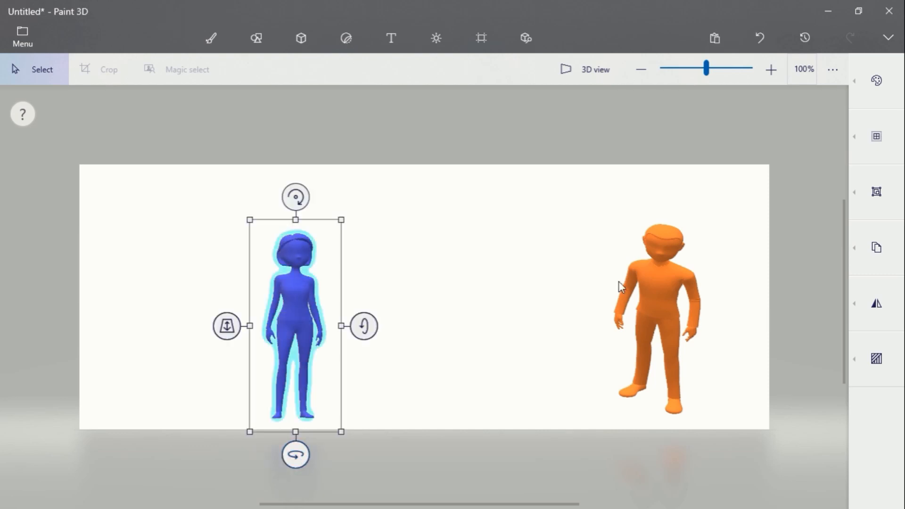
# Place a green leaf texture sticker on the canvas beneath the lowest wavy line, between the green woman and the orange man
pyautogui.click(878, 82)
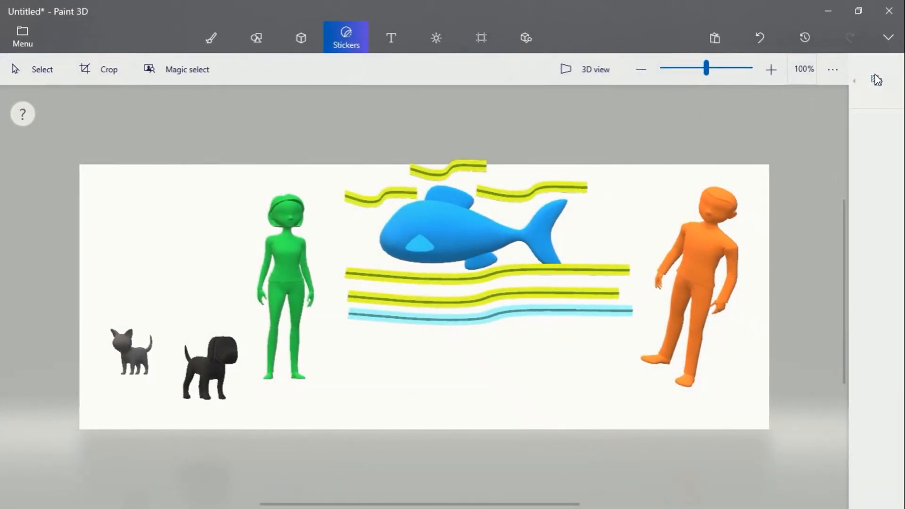
pyautogui.click(876, 79)
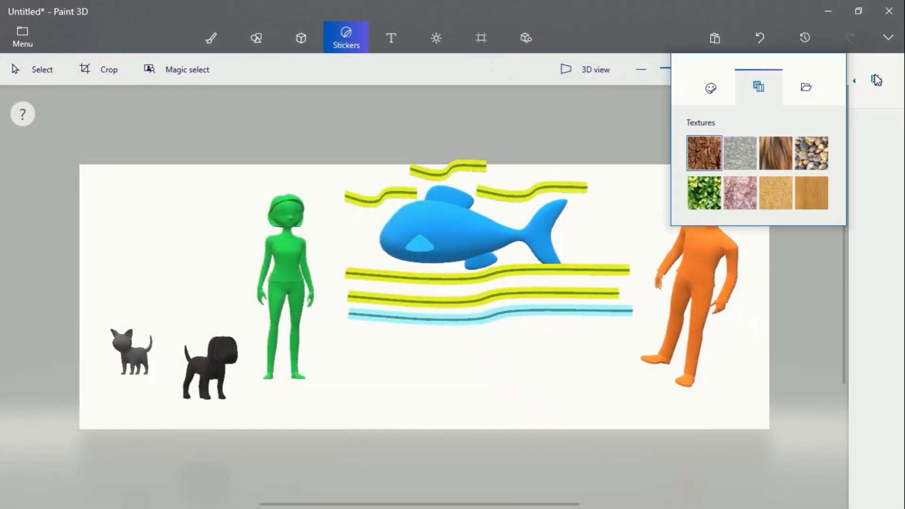
pyautogui.click(705, 188)
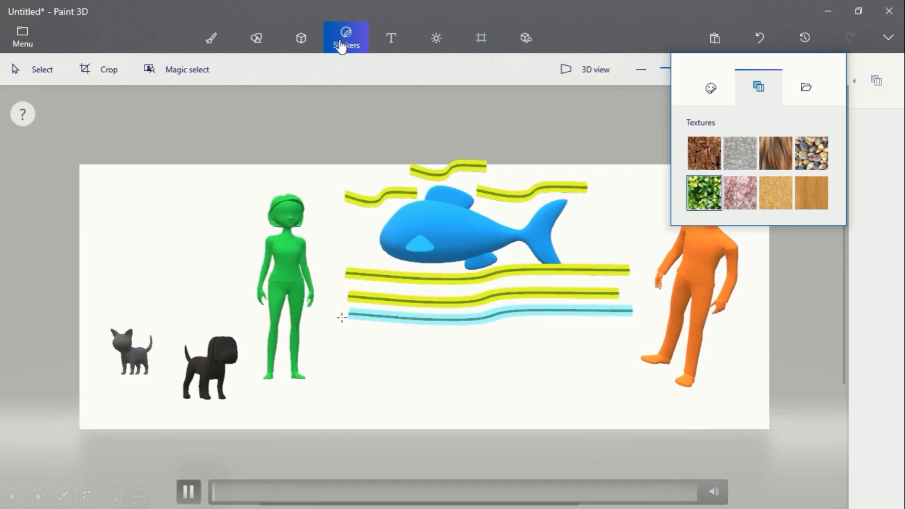
pyautogui.moveTo(340, 318); pyautogui.dragTo(493, 455)
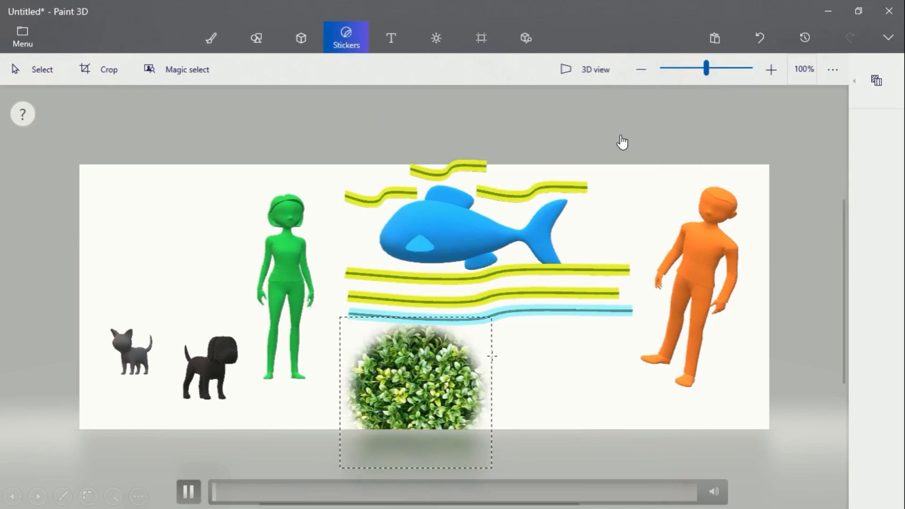